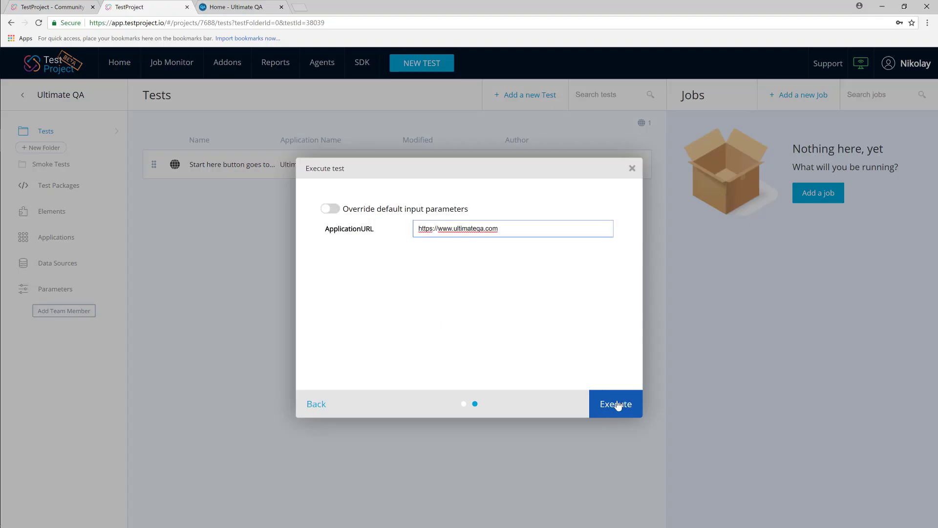
{"action": "left_click", "coordinate": [617, 404]}
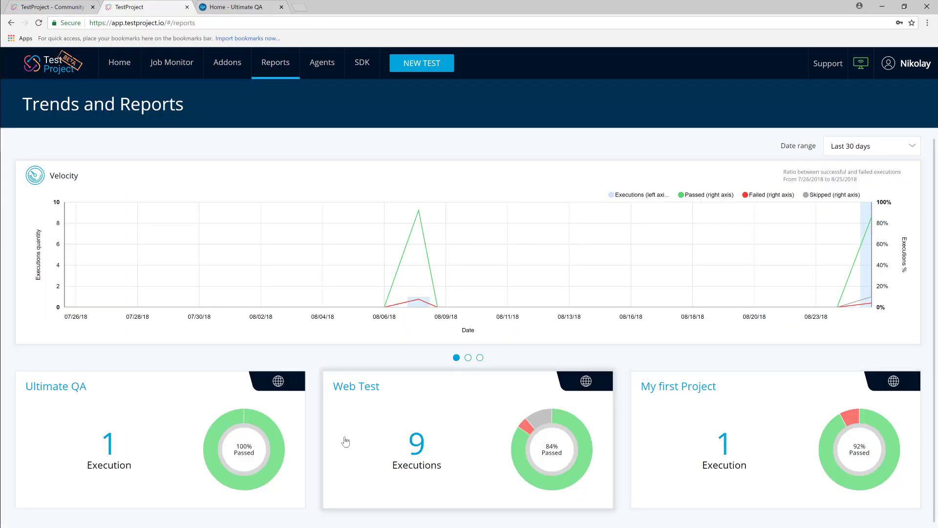
{"action": "left_click", "coordinate": [469, 357]}
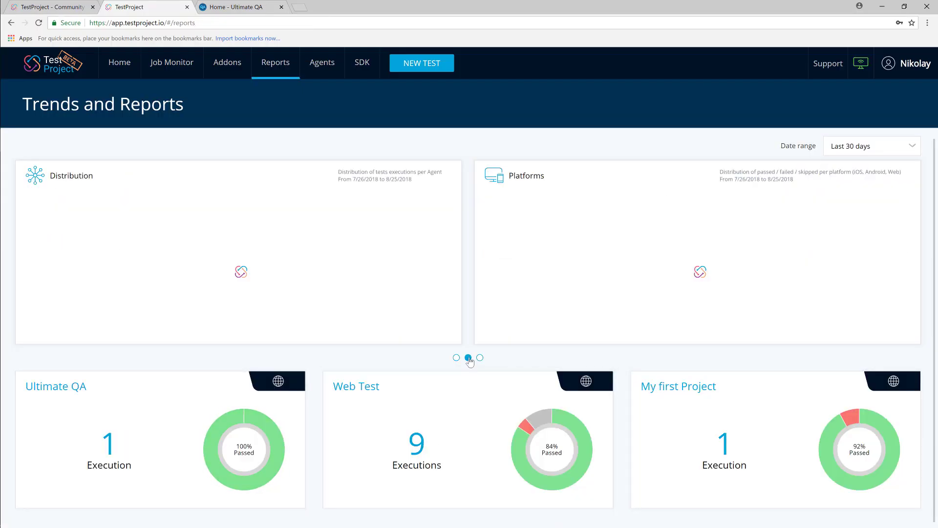
{"action": "left_click", "coordinate": [480, 358]}
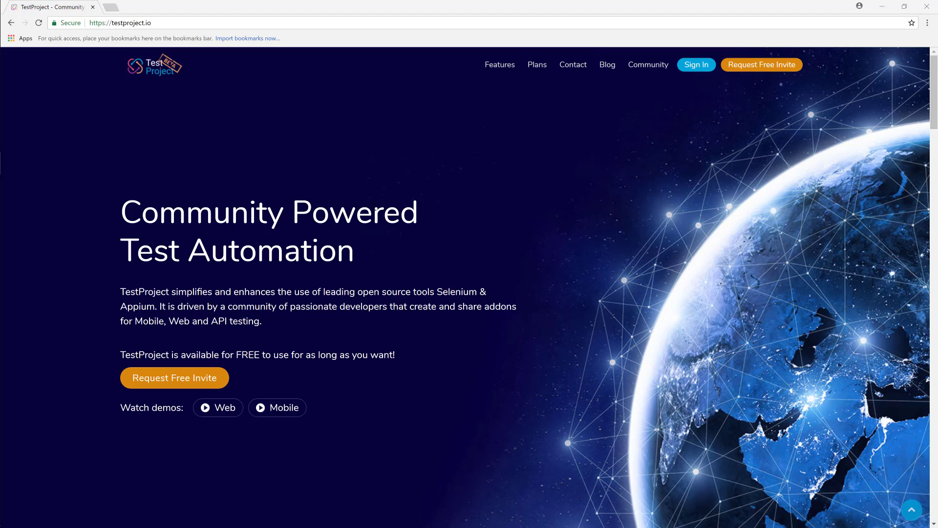
View the free invite request form on testproject.io and go to the sign-in page.
{"action": "left_click", "coordinate": [176, 23]}
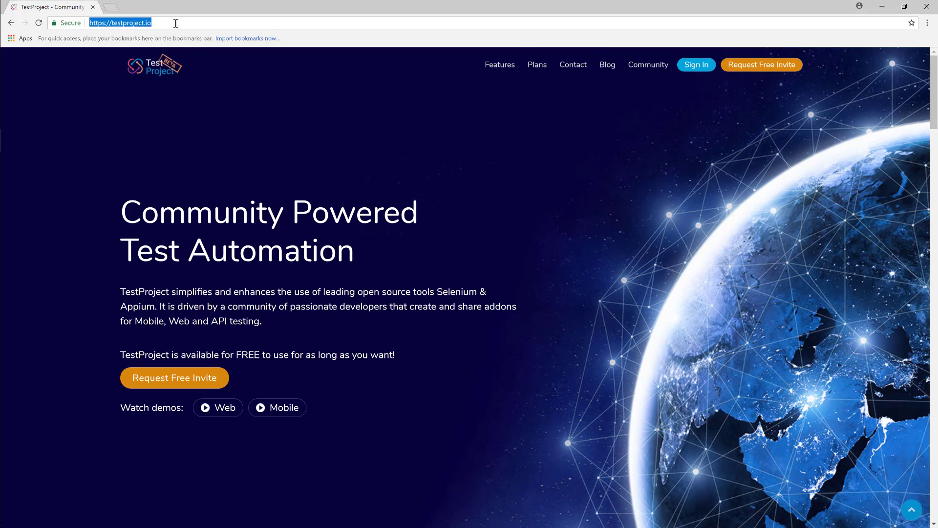
{"action": "left_click", "coordinate": [274, 118]}
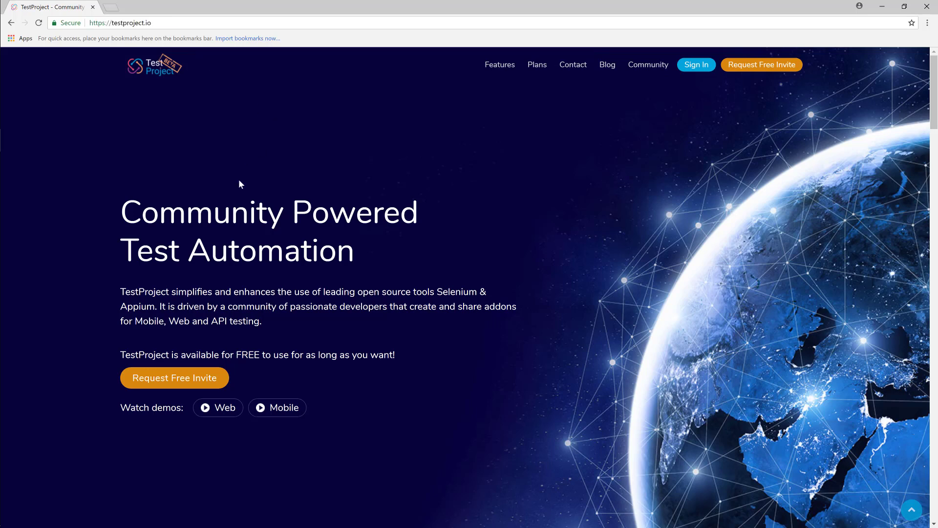
{"action": "left_click", "coordinate": [180, 379]}
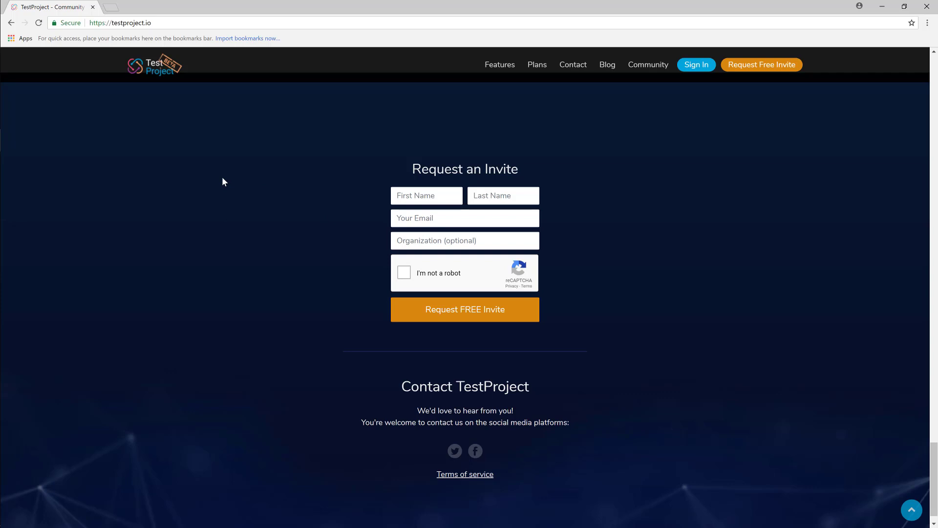
{"action": "left_click", "coordinate": [714, 65]}
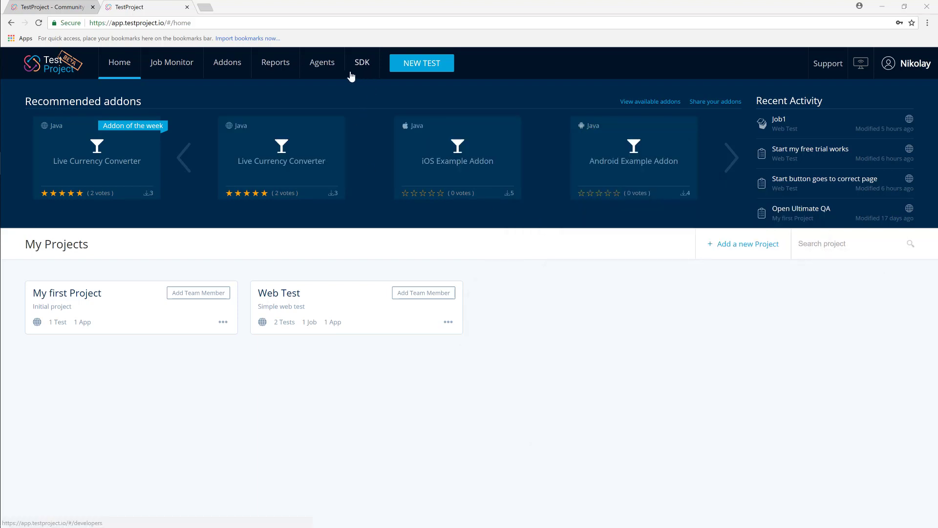
{"action": "mouse_move", "coordinate": [254, 77]}
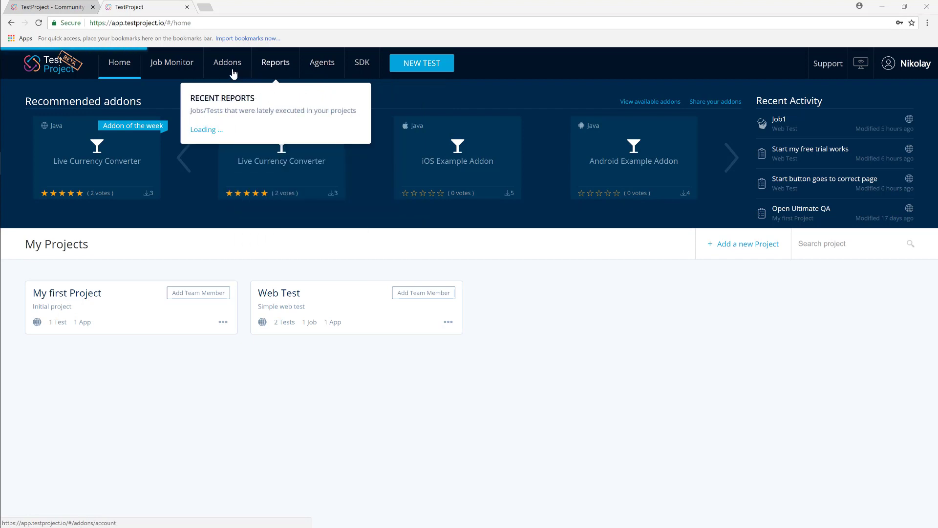
{"action": "mouse_move", "coordinate": [179, 72]}
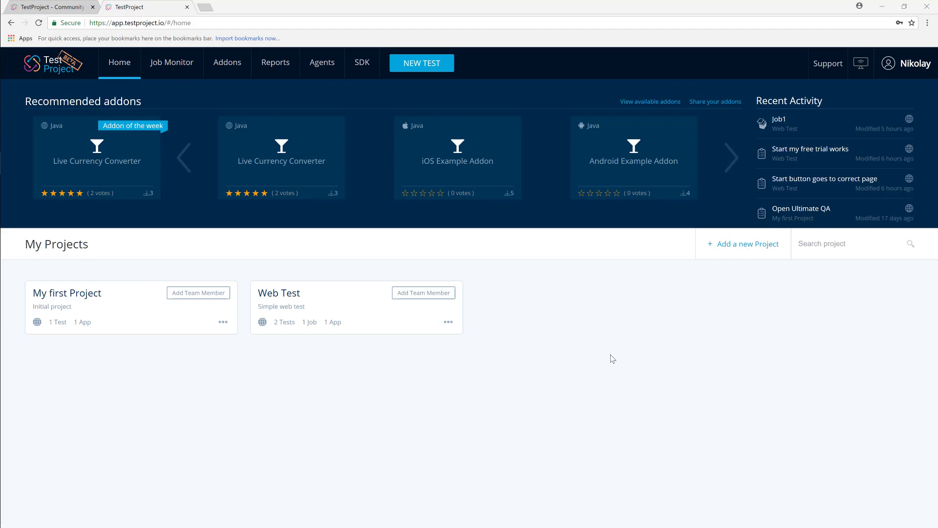
Create a new project named Ultimate QA with the description Ultimate QA Test Automation.
{"action": "left_click", "coordinate": [732, 254]}
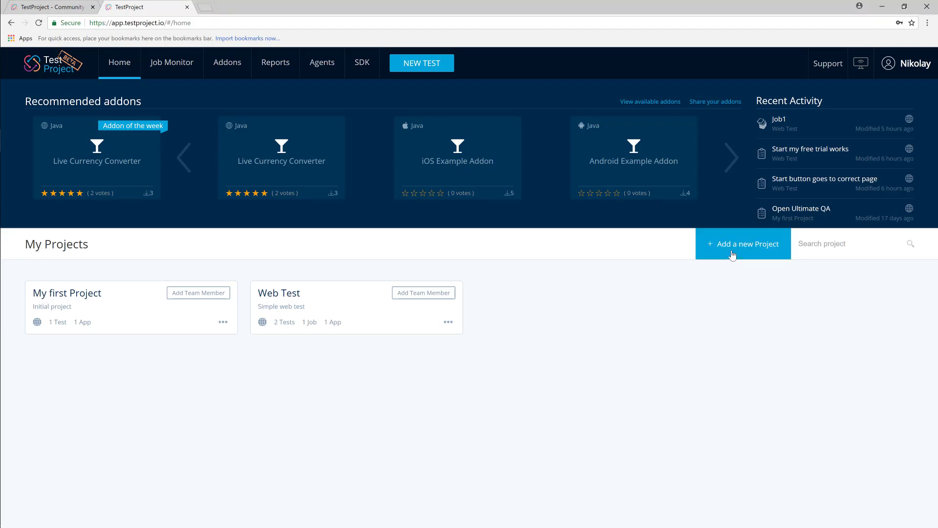
{"action": "left_click", "coordinate": [733, 253]}
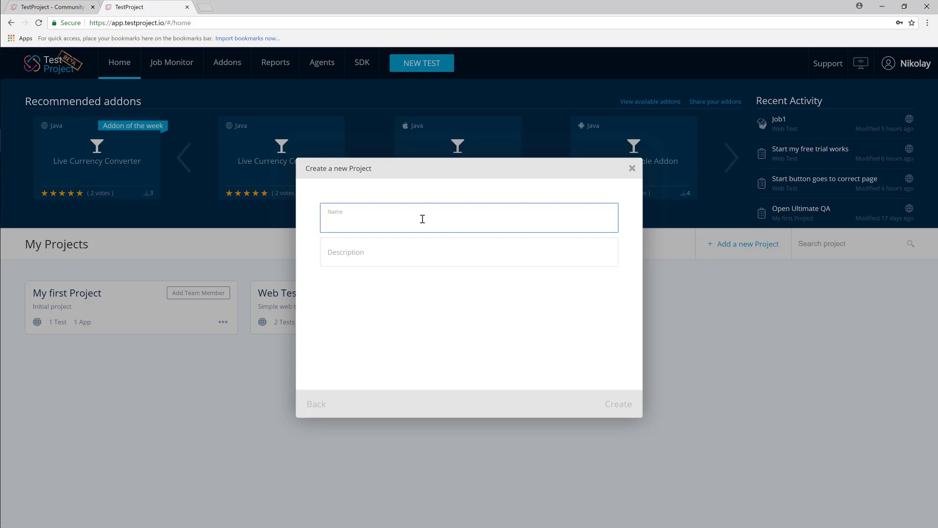
{"action": "type", "text": "Ultimate QA"}
{"action": "key", "text": "Tab"}
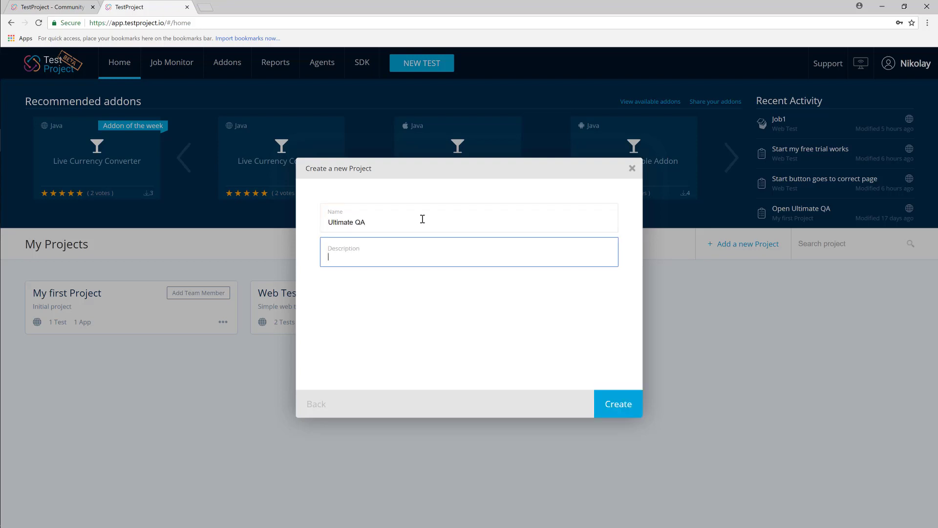
{"action": "type", "text": "Ultimate QA Test Automation"}
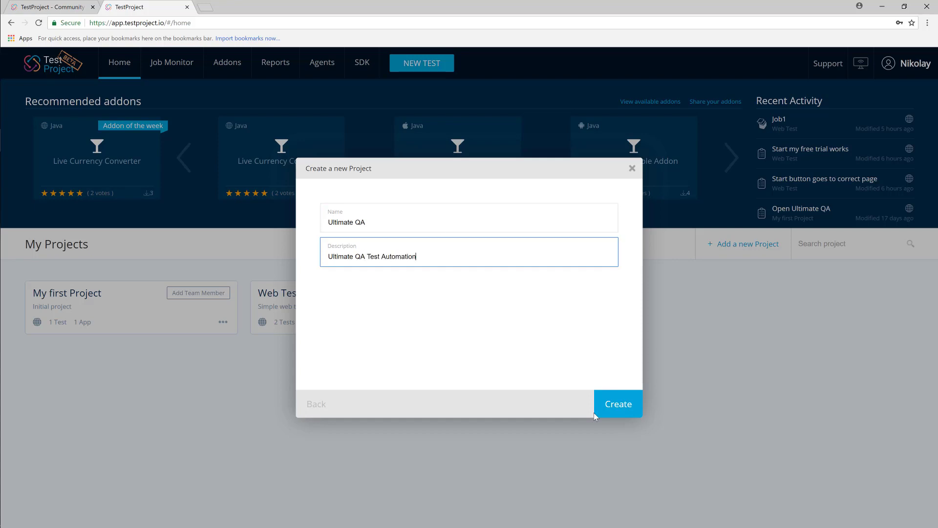
{"action": "left_click", "coordinate": [628, 415]}
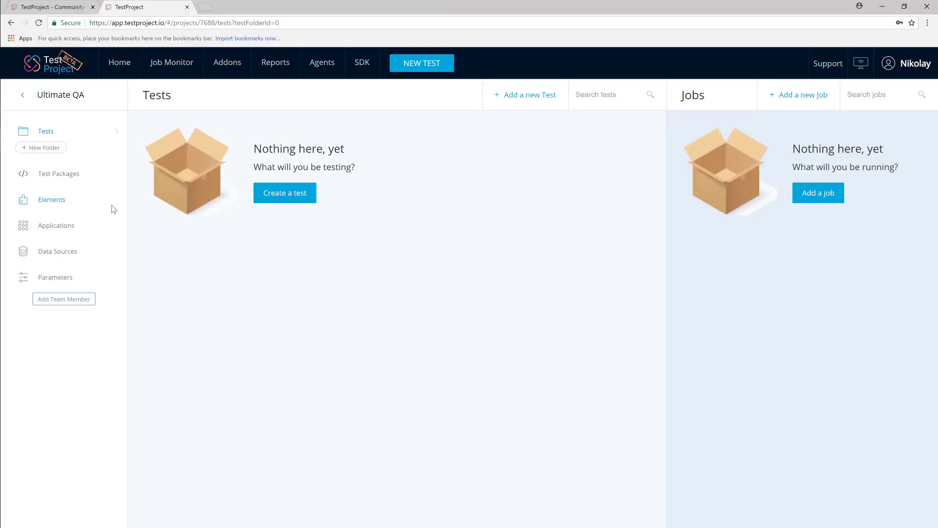
Add a new folder named Smoke Tests under the Ultimate QA project's tests.
{"action": "left_click", "coordinate": [45, 148]}
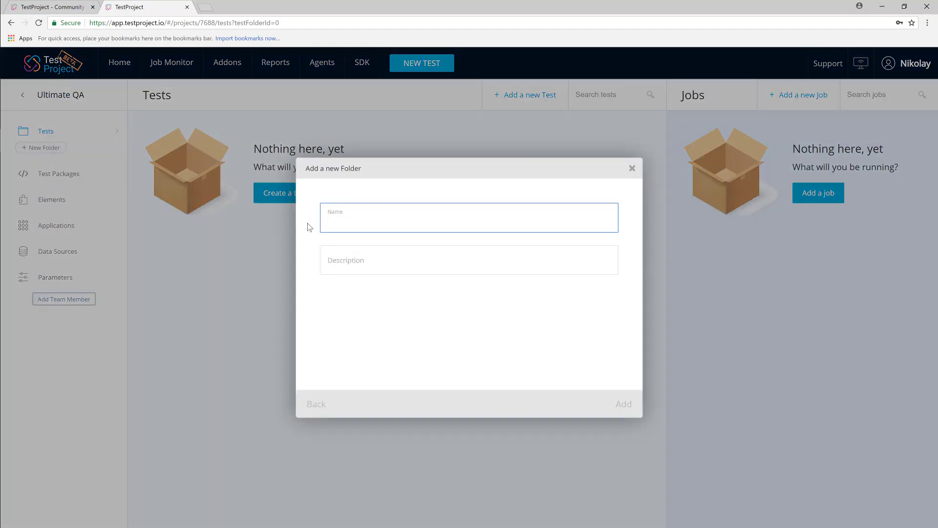
{"action": "type", "text": "S"}
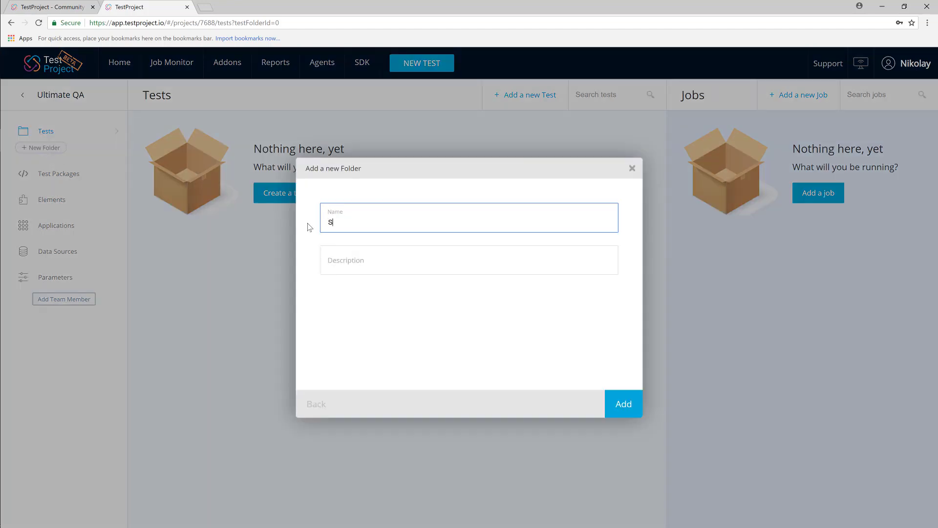
{"action": "type", "text": "moke Tests"}
{"action": "left_click", "coordinate": [628, 409]}
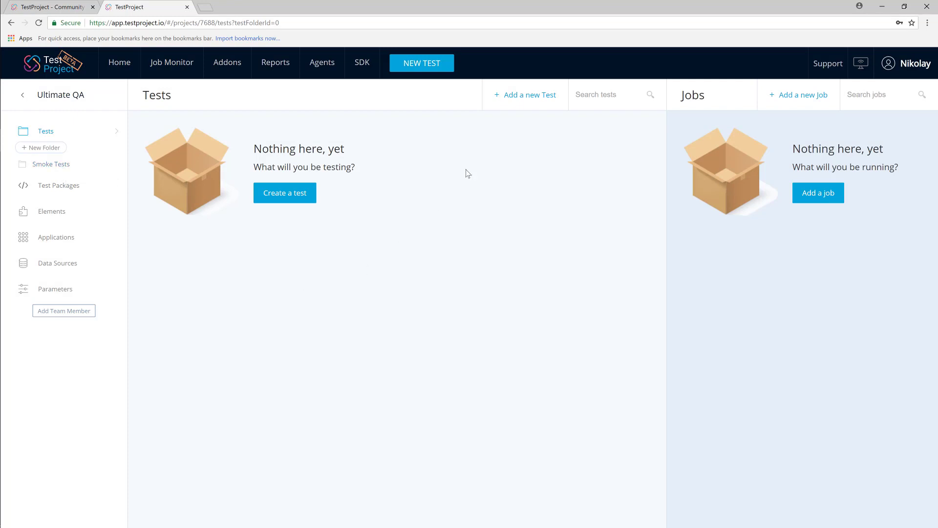
Start creating a new test in the project and select Web test as its type.
{"action": "left_click", "coordinate": [505, 98]}
{"action": "left_click", "coordinate": [291, 201]}
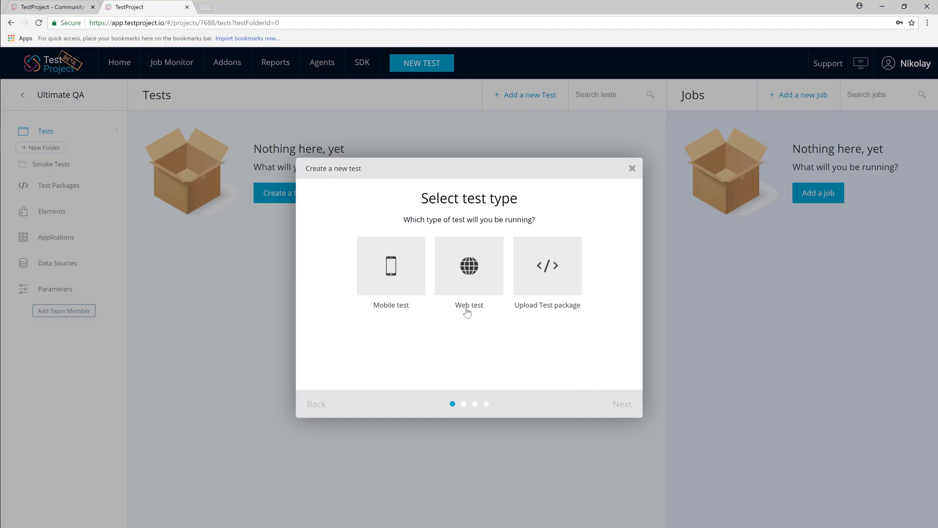
{"action": "left_click", "coordinate": [474, 275]}
{"action": "left_click", "coordinate": [622, 406]}
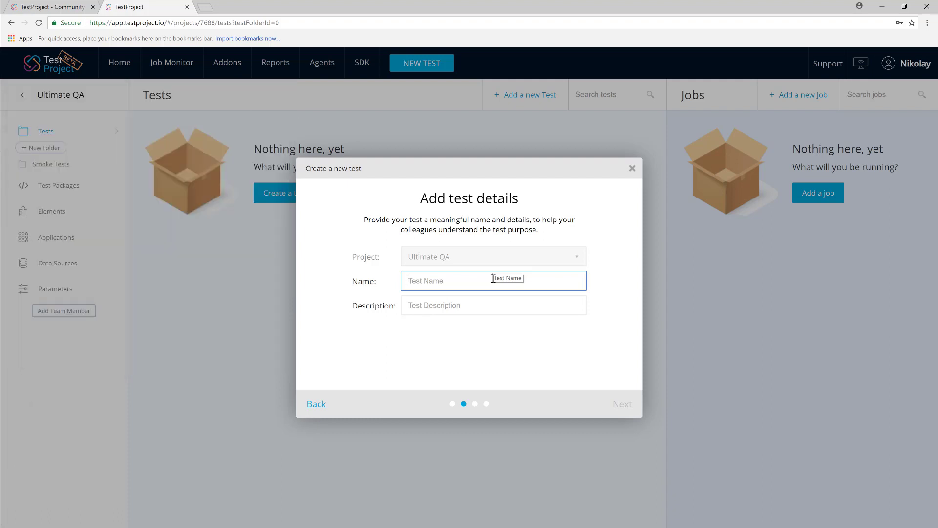
Open ultimateqa.com in a new browser tab to view the site under test, and return to TestProject.
{"action": "left_click", "coordinate": [208, 8]}
{"action": "type", "text": "ultimateqa.com"}
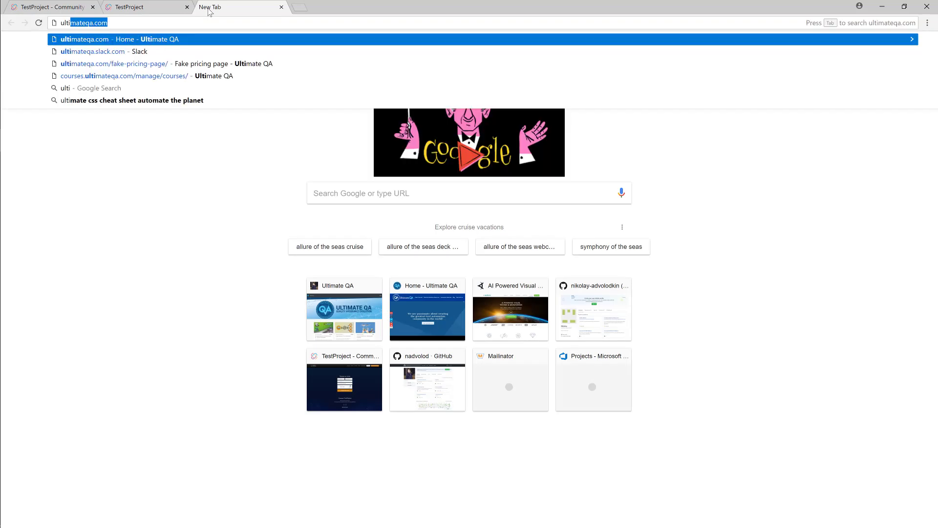
{"action": "key", "text": "Return"}
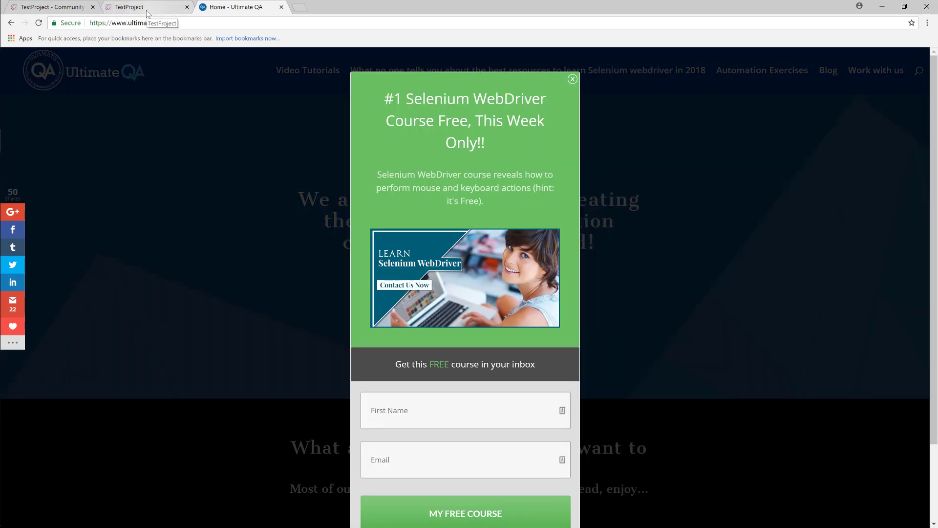
{"action": "left_click", "coordinate": [146, 9]}
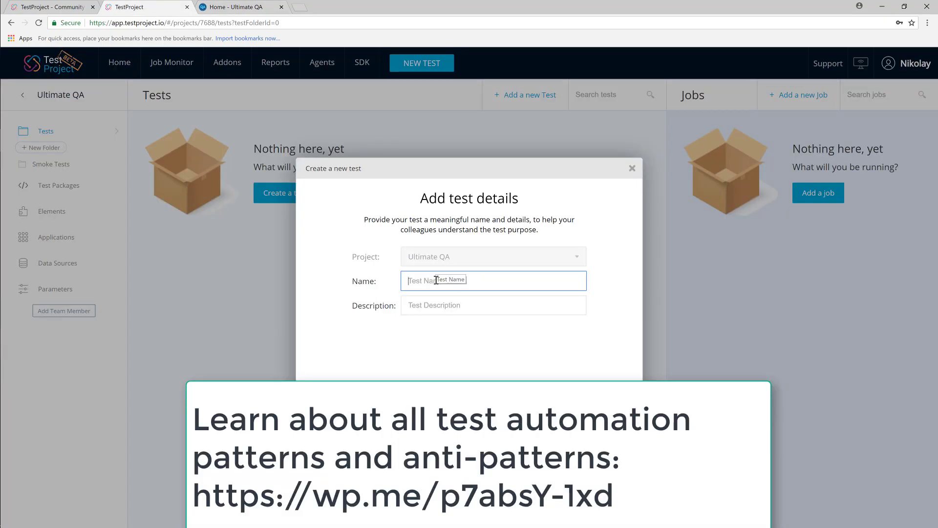
Name the test "Start now button goes to correct url", leave its description empty, and continue to web application selection.
{"action": "type", "text": "Start now button goes to correct url"}
{"action": "left_click", "coordinate": [479, 304]}
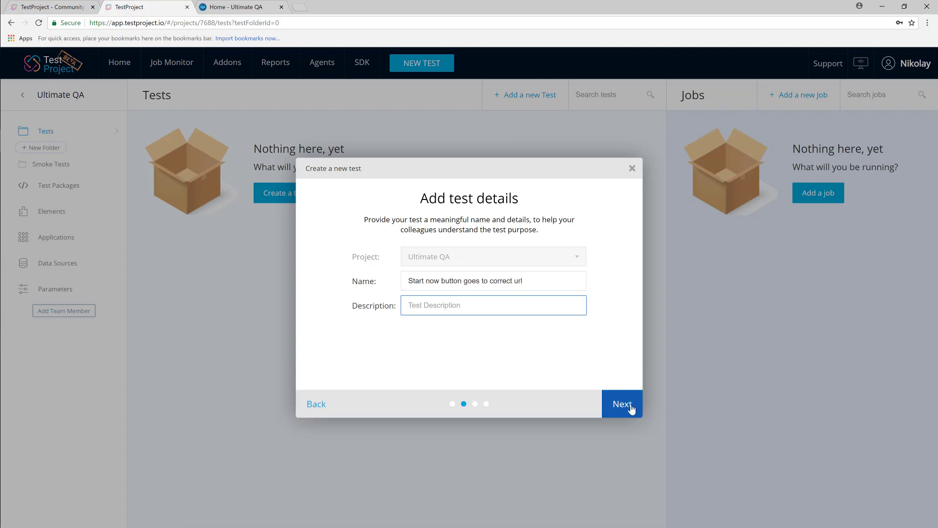
{"action": "left_click", "coordinate": [632, 406]}
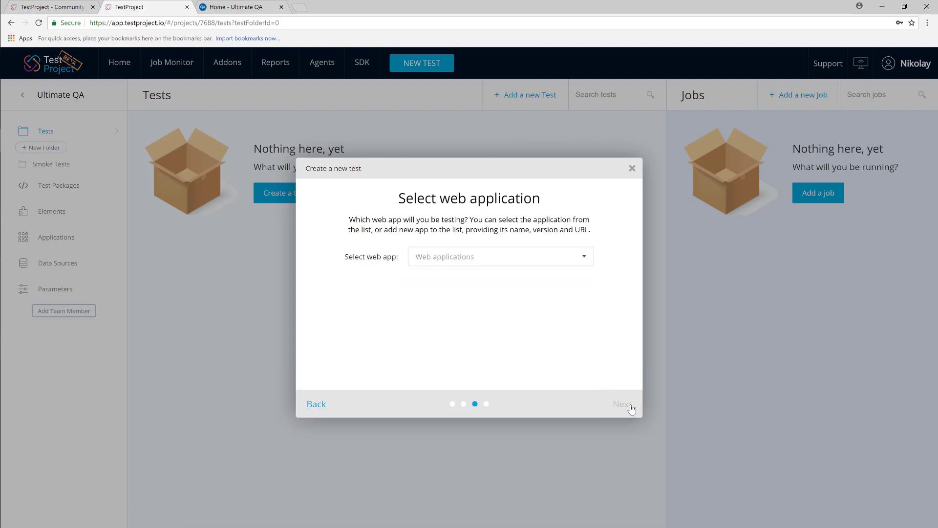
{"action": "left_click", "coordinate": [559, 260]}
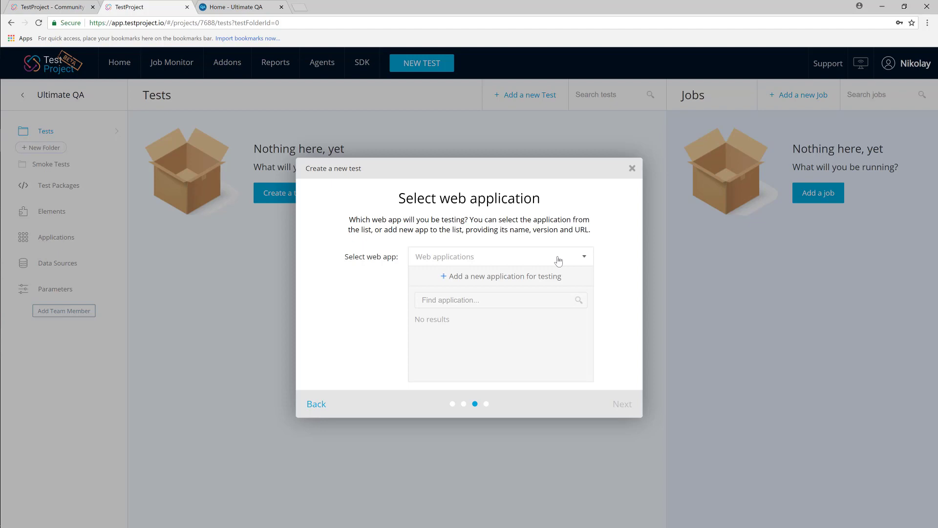
{"action": "left_click", "coordinate": [482, 277]}
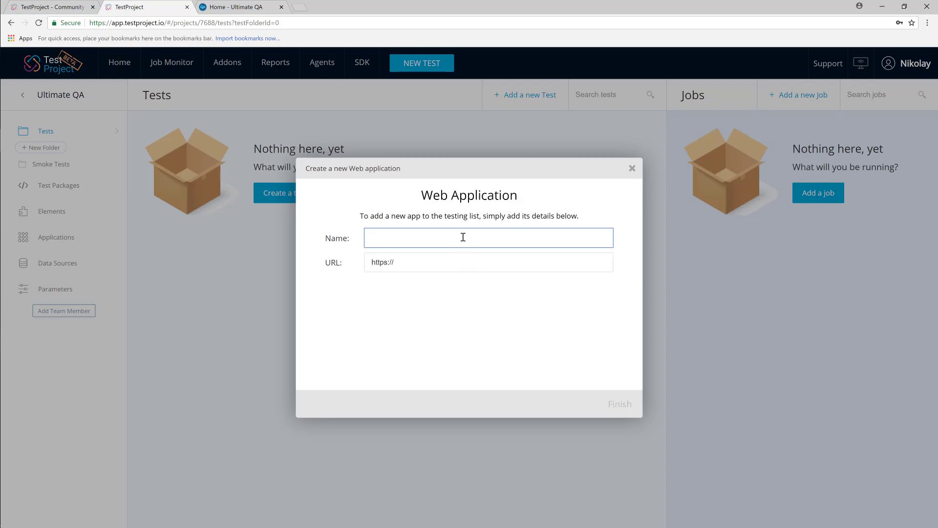
{"action": "type", "text": "Ultimate QA"}
{"action": "left_click", "coordinate": [447, 265]}
{"action": "type", "text": "www.ultimateqa.com"}
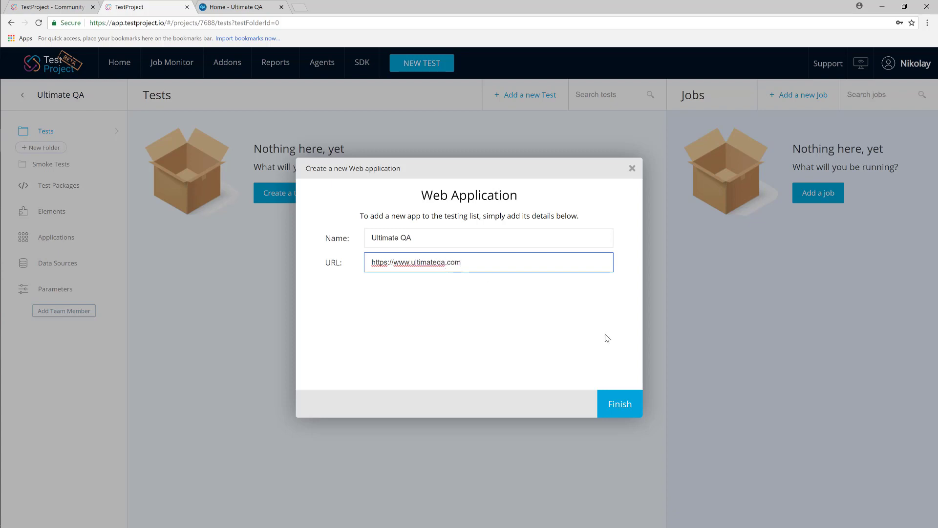
{"action": "left_click", "coordinate": [620, 404]}
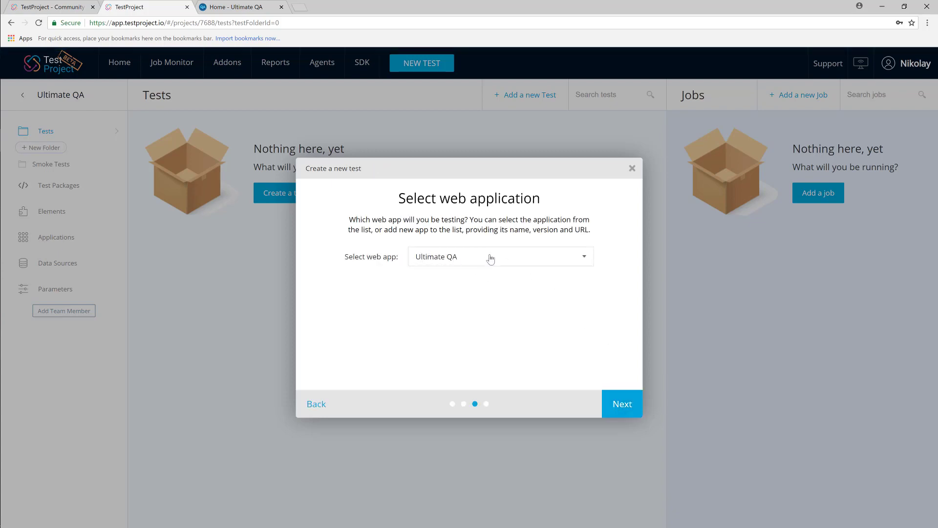
{"action": "left_click", "coordinate": [614, 405]}
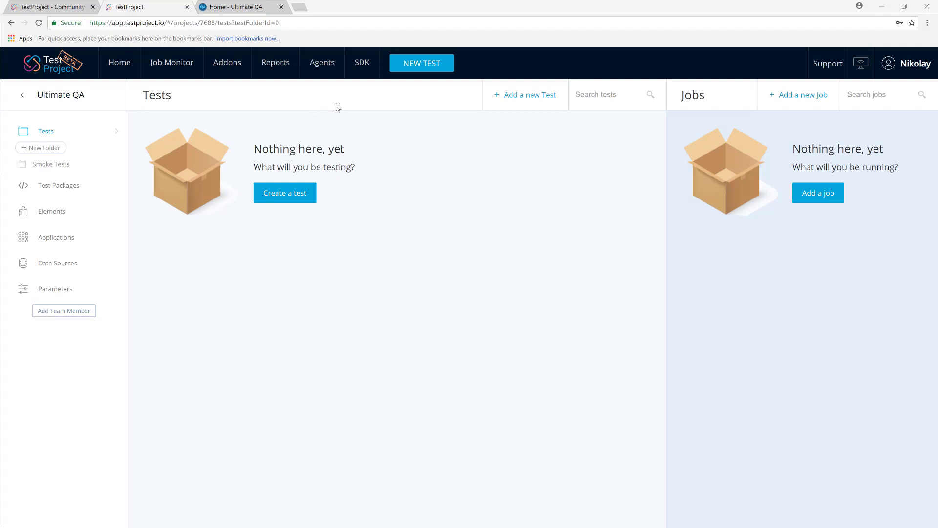
Download the Windows TestProject agent, run TestProjectAgent_x64.exe, and allow it to make changes to the device.
{"action": "mouse_move", "coordinate": [323, 64]}
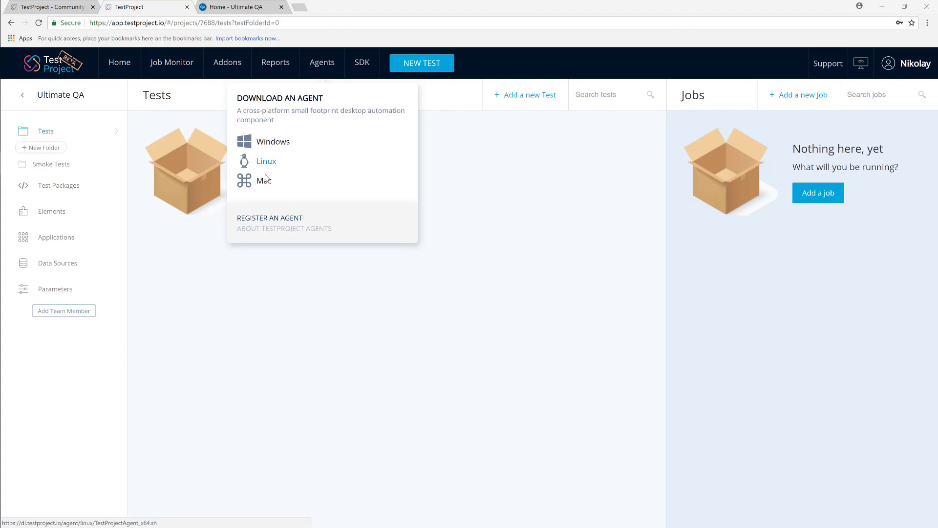
{"action": "left_click", "coordinate": [273, 142]}
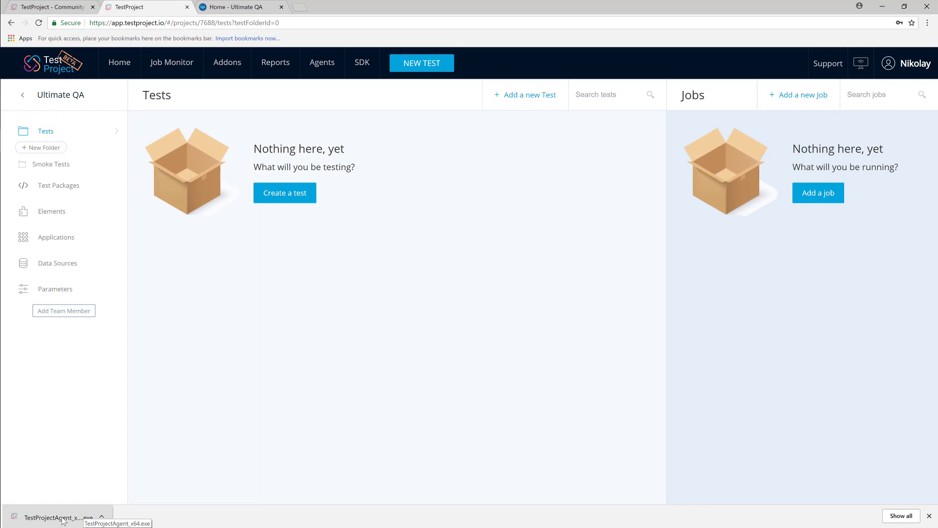
{"action": "left_click", "coordinate": [63, 519]}
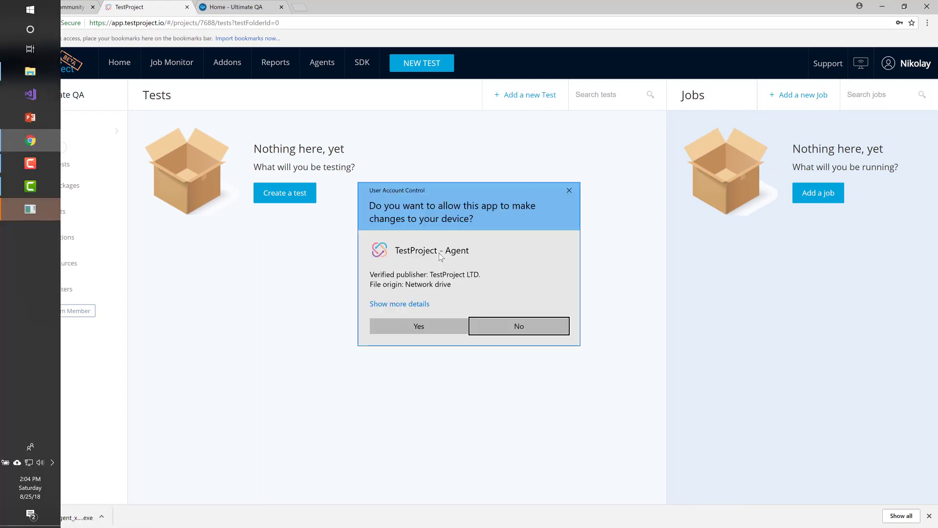
{"action": "left_click", "coordinate": [410, 327]}
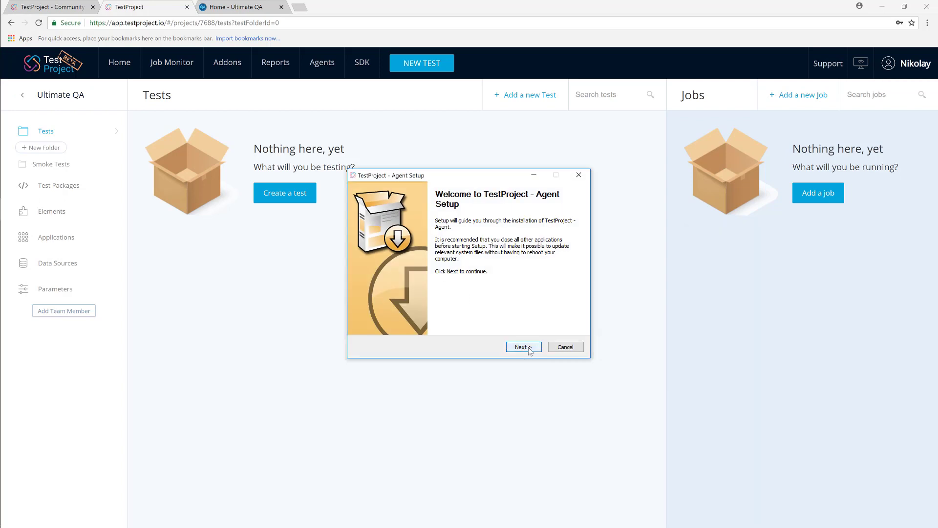
Install the TestProject agent with its default components and folder, start it, and allow its firewall access on public networks.
{"action": "left_click", "coordinate": [524, 347]}
{"action": "left_click", "coordinate": [529, 347]}
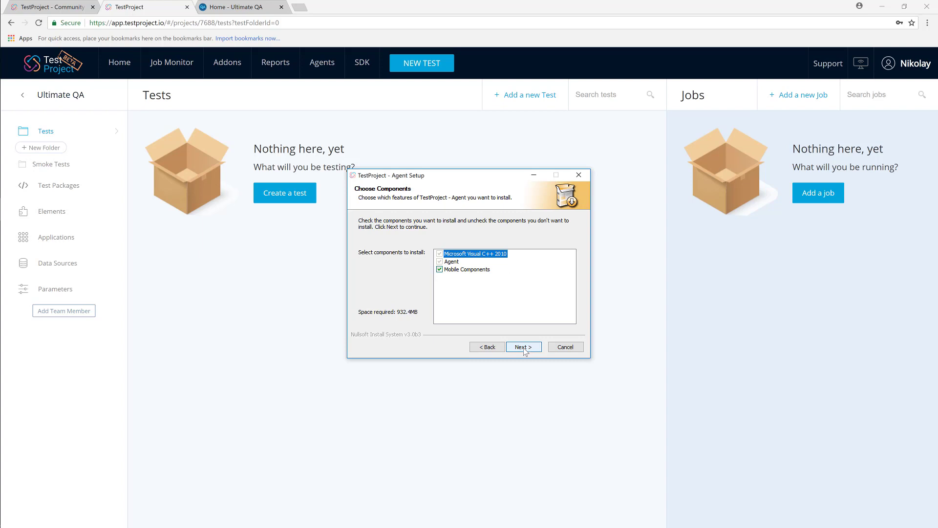
{"action": "left_click", "coordinate": [525, 349]}
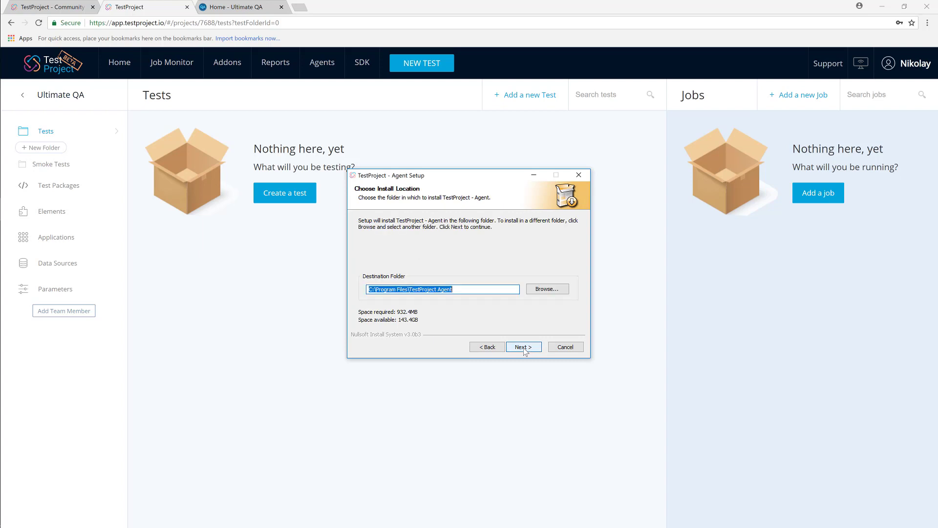
{"action": "left_click", "coordinate": [524, 347]}
{"action": "left_click", "coordinate": [523, 347]}
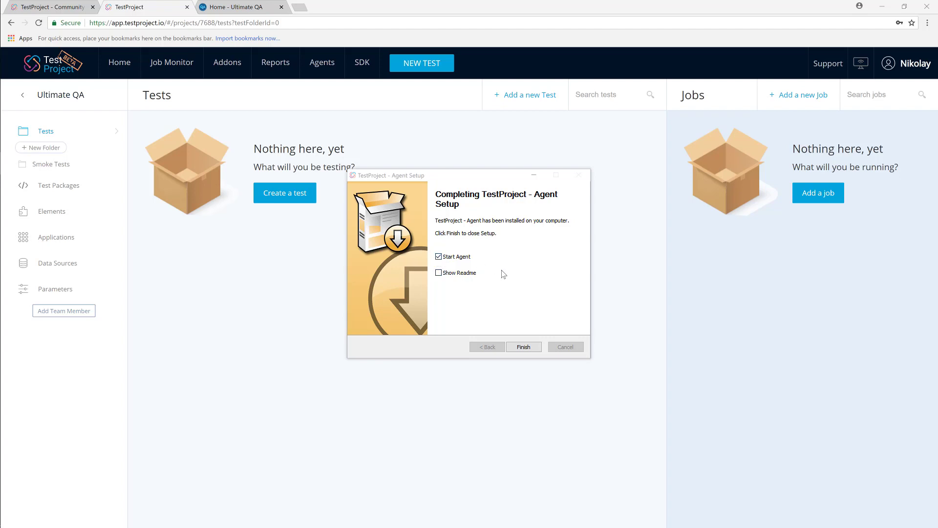
{"action": "left_click", "coordinate": [519, 349]}
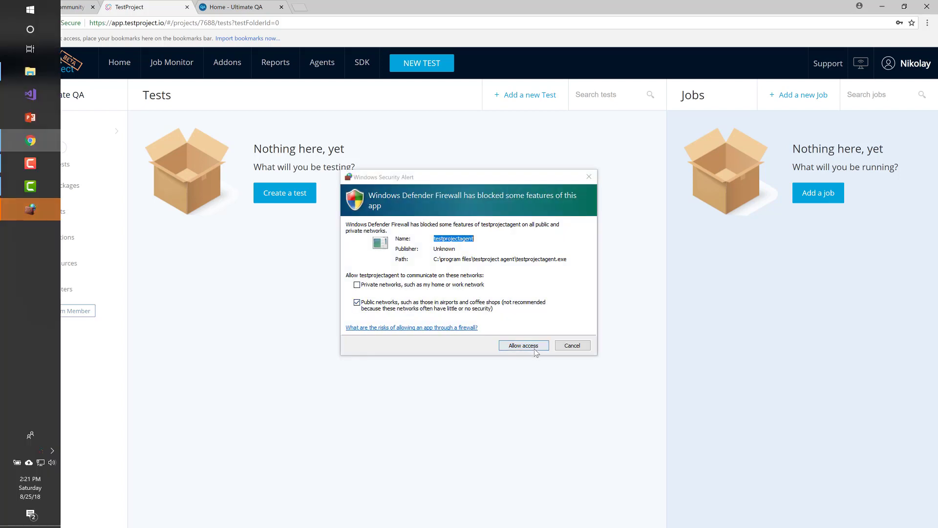
{"action": "left_click", "coordinate": [525, 347]}
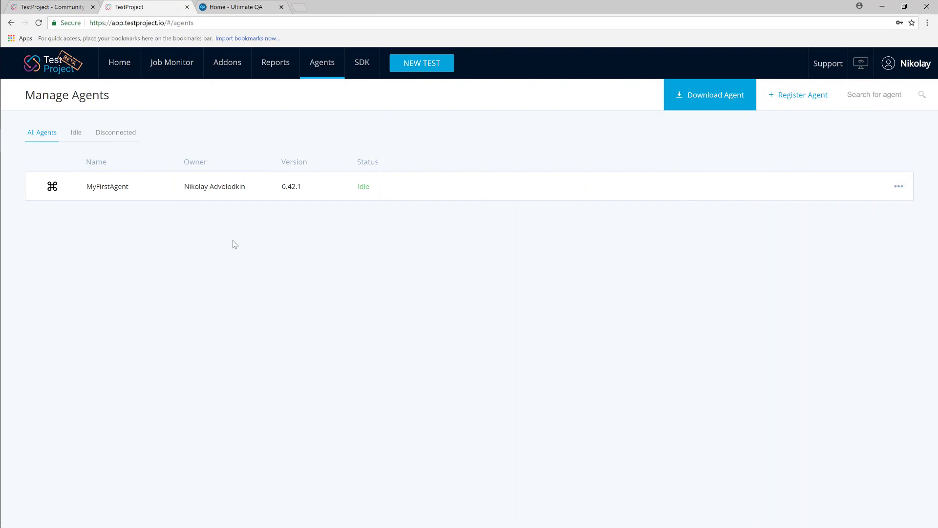
Register the local agent under the alias "Windows10 agent" and close the registration tab.
{"action": "left_click", "coordinate": [812, 107]}
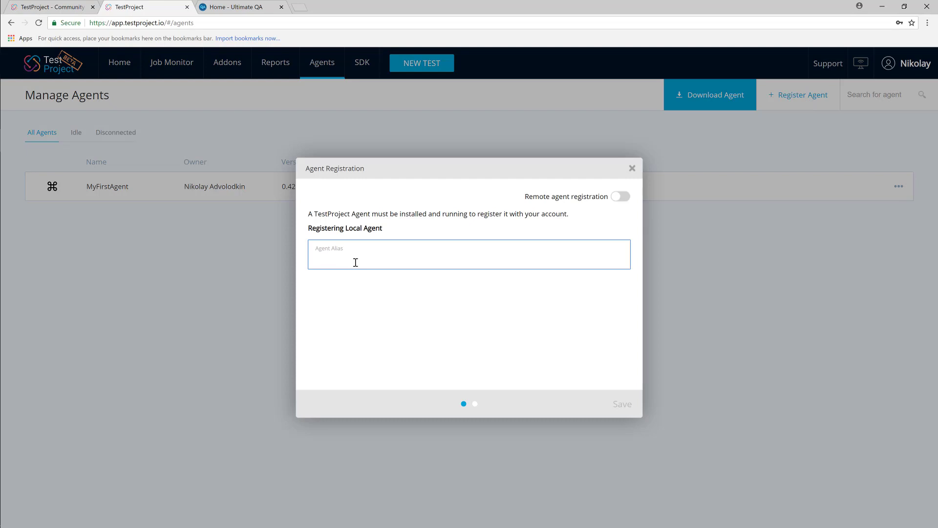
{"action": "type", "text": "Windows10 agent"}
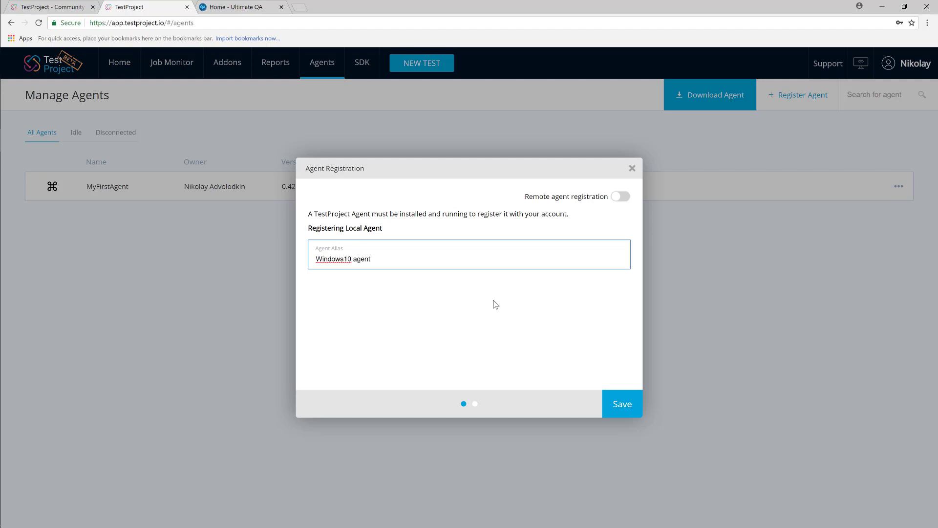
{"action": "left_click", "coordinate": [621, 405]}
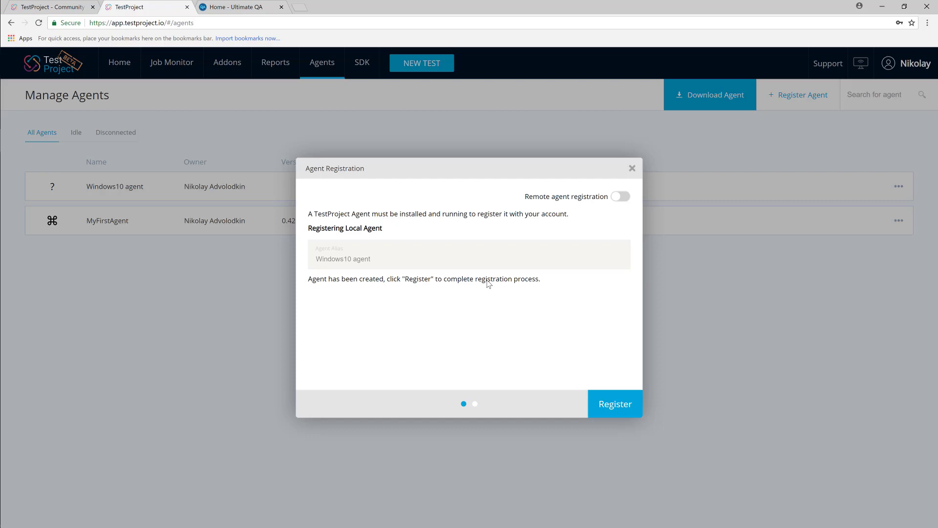
{"action": "left_click", "coordinate": [617, 407]}
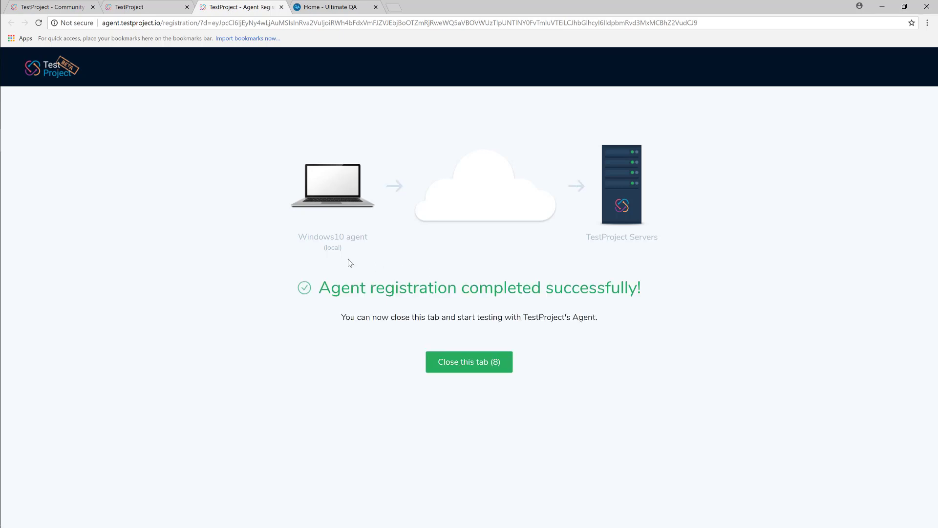
{"action": "left_click", "coordinate": [476, 367]}
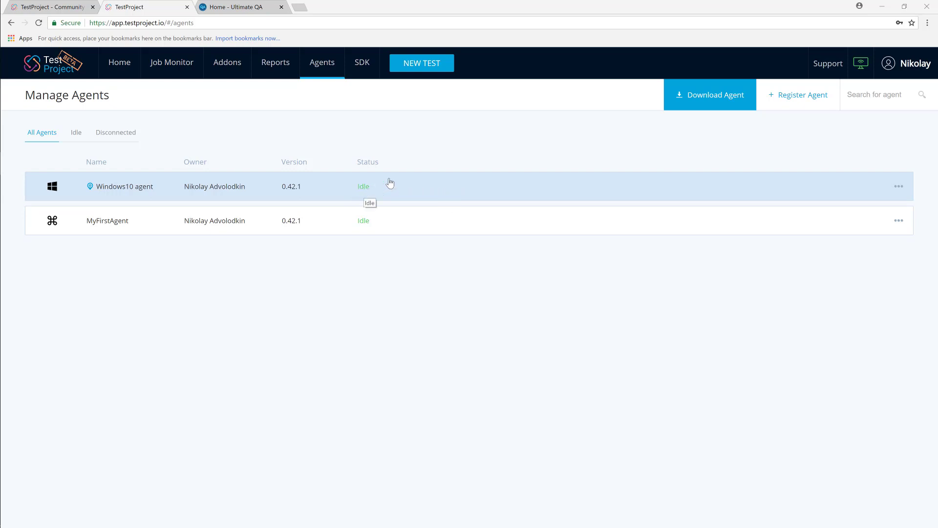
Create a new web test in the Ultimate QA project named "Start here button goes to correct page", leaving its description empty.
{"action": "left_click", "coordinate": [415, 69]}
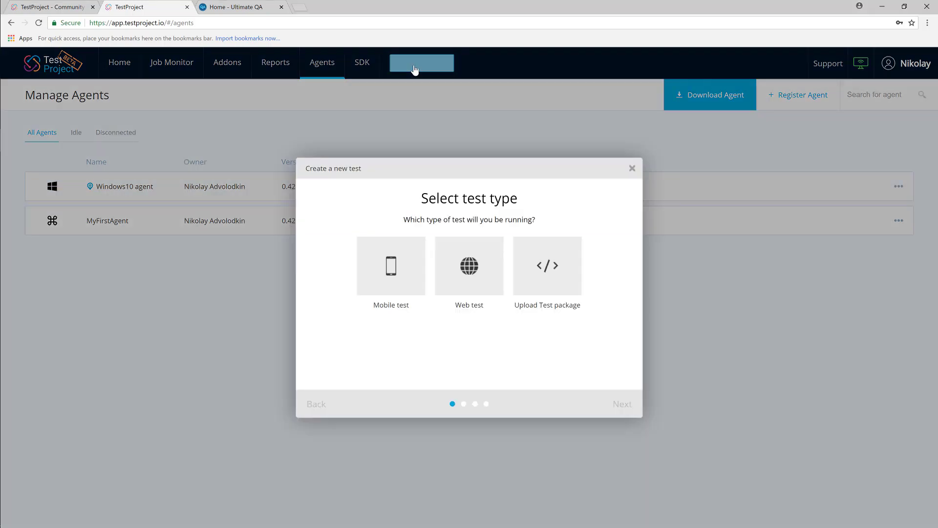
{"action": "left_click", "coordinate": [461, 263]}
{"action": "left_click", "coordinate": [617, 403]}
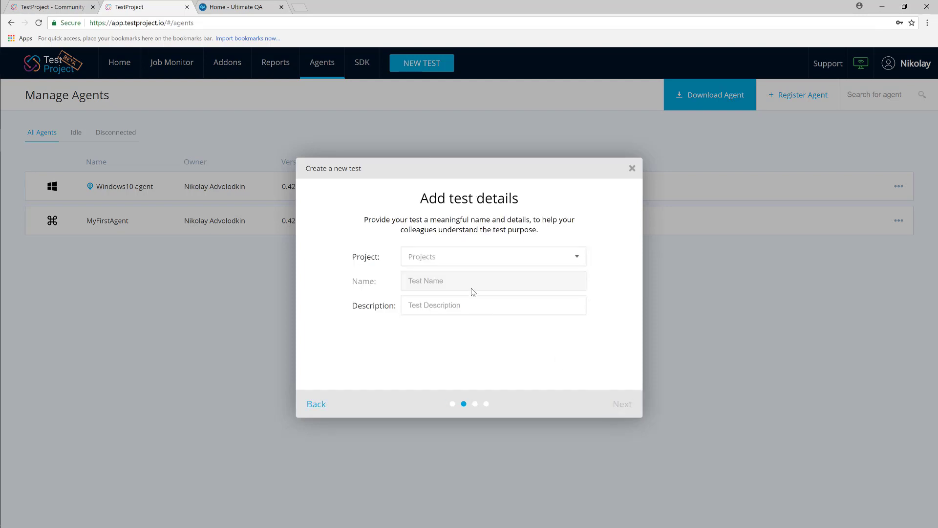
{"action": "left_click", "coordinate": [502, 258]}
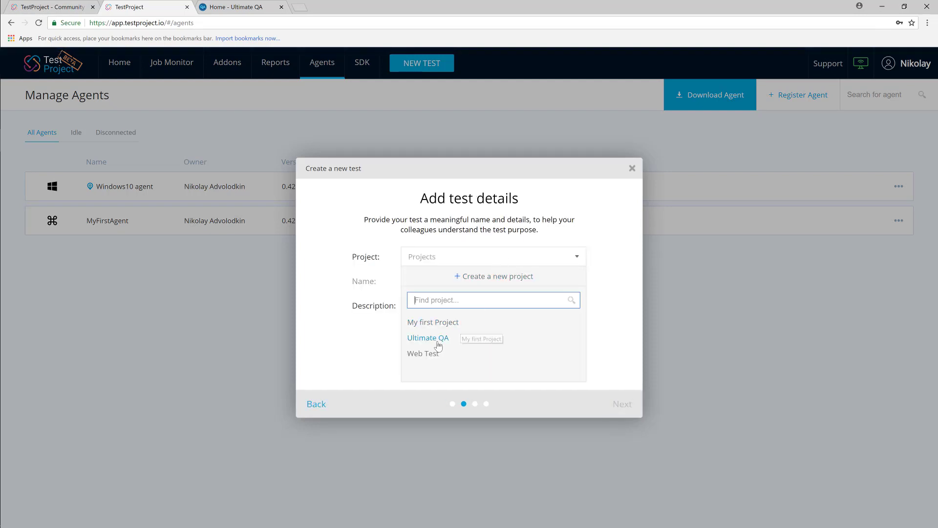
{"action": "left_click", "coordinate": [437, 341]}
{"action": "left_click", "coordinate": [474, 284]}
{"action": "type", "text": "Start her"}
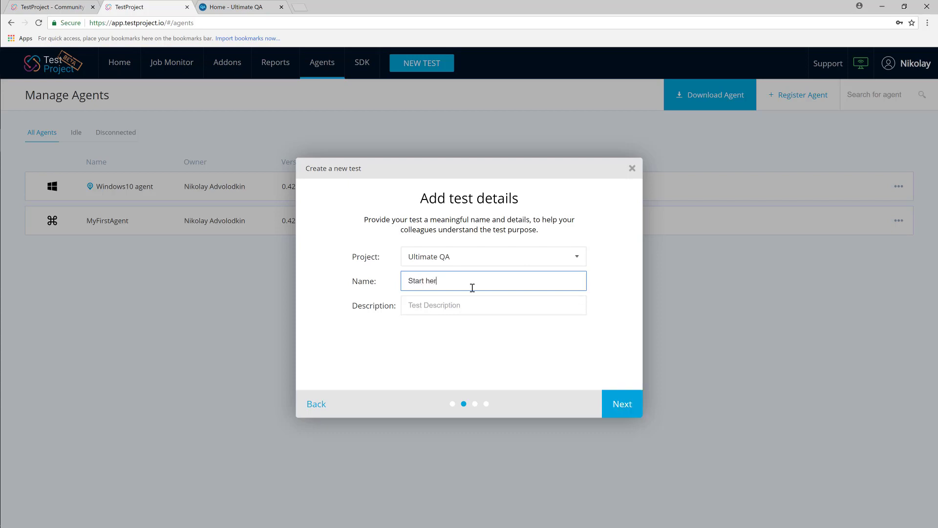
{"action": "type", "text": "e button goes to corre"}
{"action": "type", "text": "ct page"}
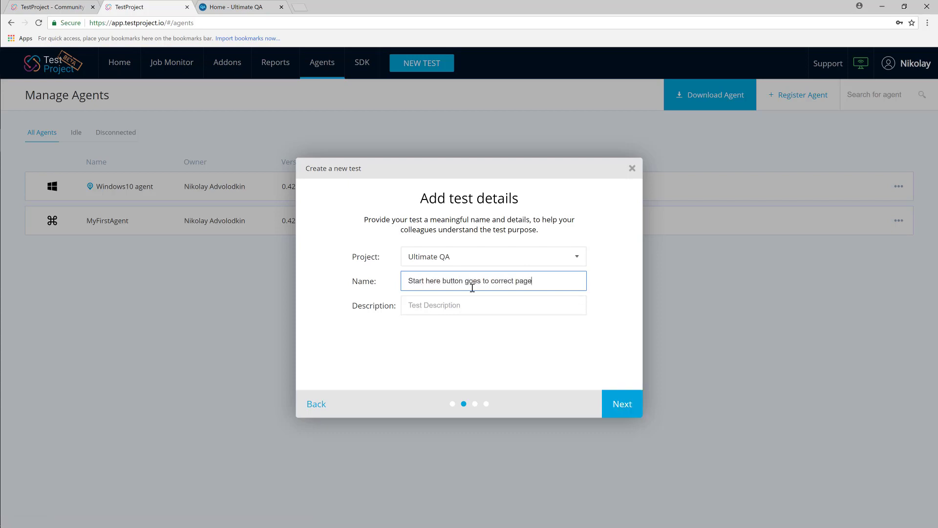
{"action": "left_click", "coordinate": [623, 404]}
Use the Ultimate QA web application for the test and finish the setup with the Record option.
{"action": "left_click", "coordinate": [586, 257]}
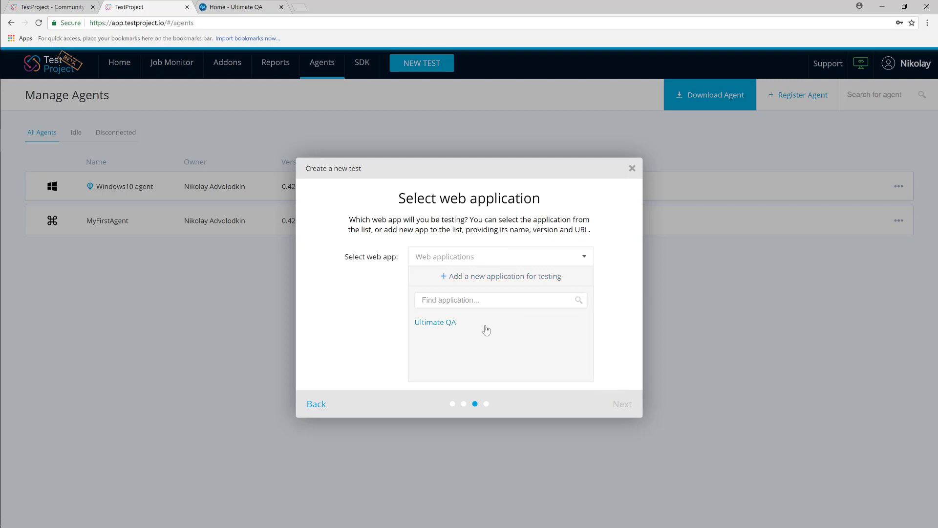
{"action": "left_click", "coordinate": [486, 329]}
{"action": "left_click", "coordinate": [624, 403]}
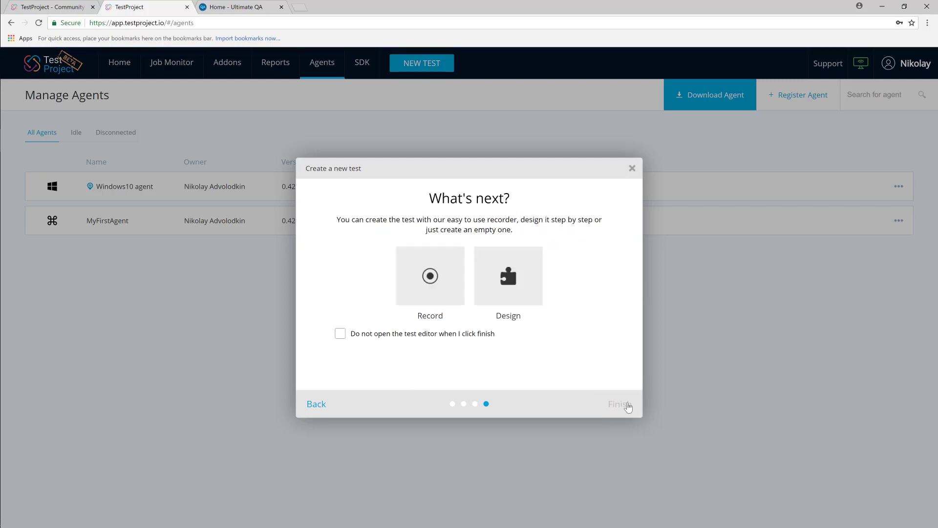
{"action": "left_click", "coordinate": [431, 292]}
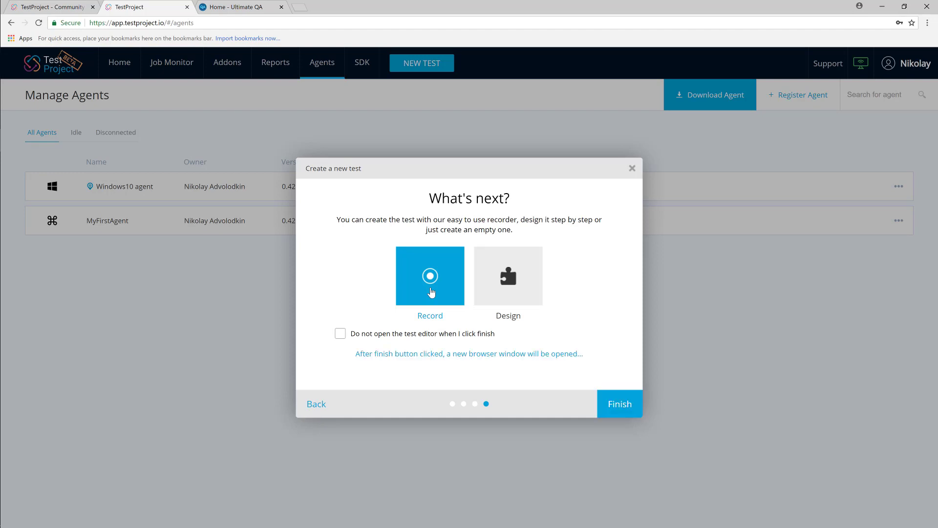
{"action": "left_click", "coordinate": [619, 405]}
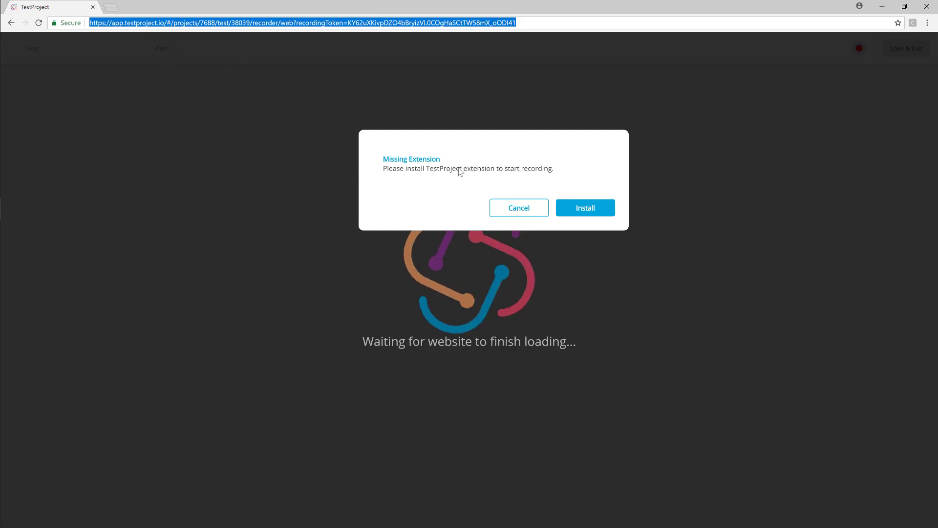
Install the missing TestProject extension in Chrome and dismiss its notification.
{"action": "left_click", "coordinate": [586, 210]}
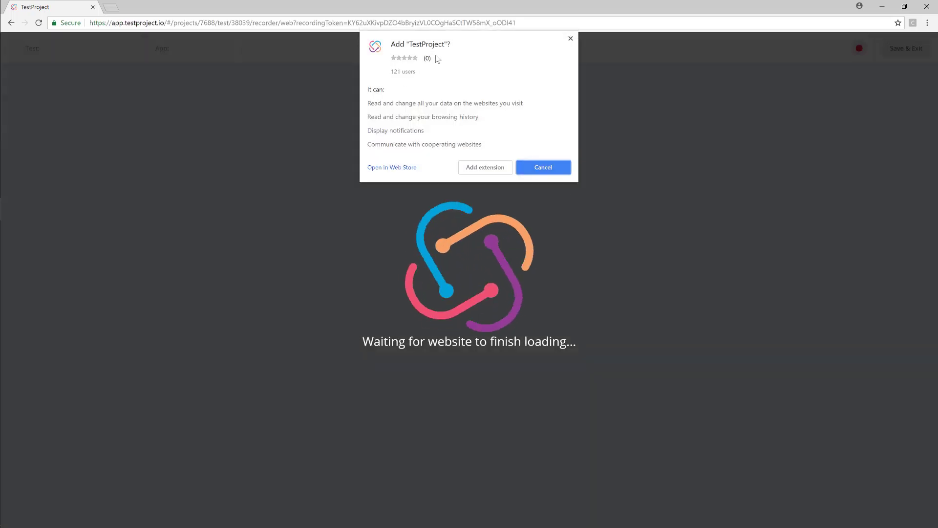
{"action": "left_click", "coordinate": [477, 168]}
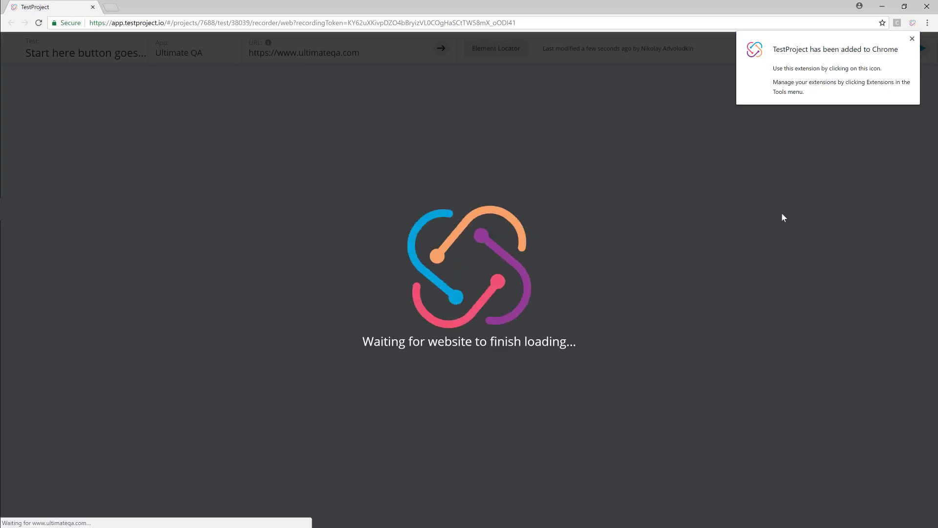
{"action": "left_click", "coordinate": [912, 39]}
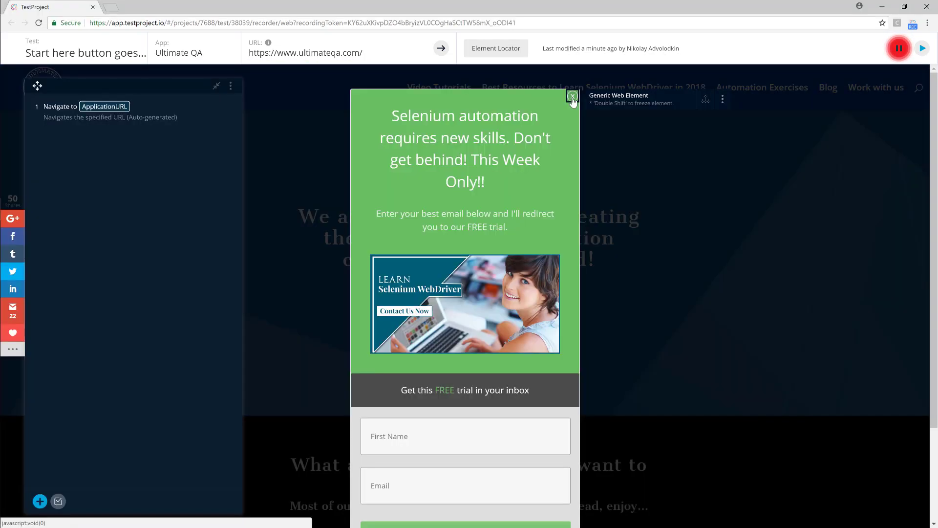
Close the promotional popup on the recorded site and delete the resulting link-click step 2 from the test.
{"action": "left_click", "coordinate": [573, 98]}
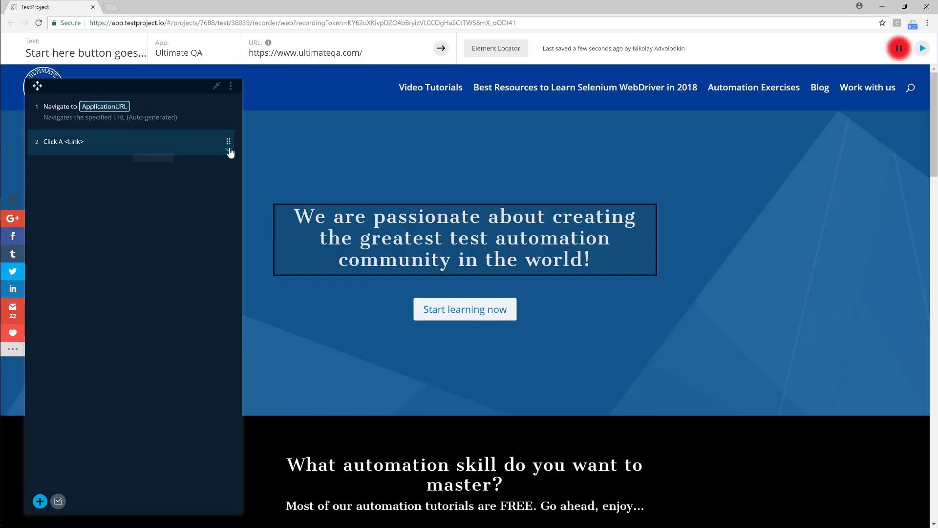
{"action": "left_click", "coordinate": [228, 149]}
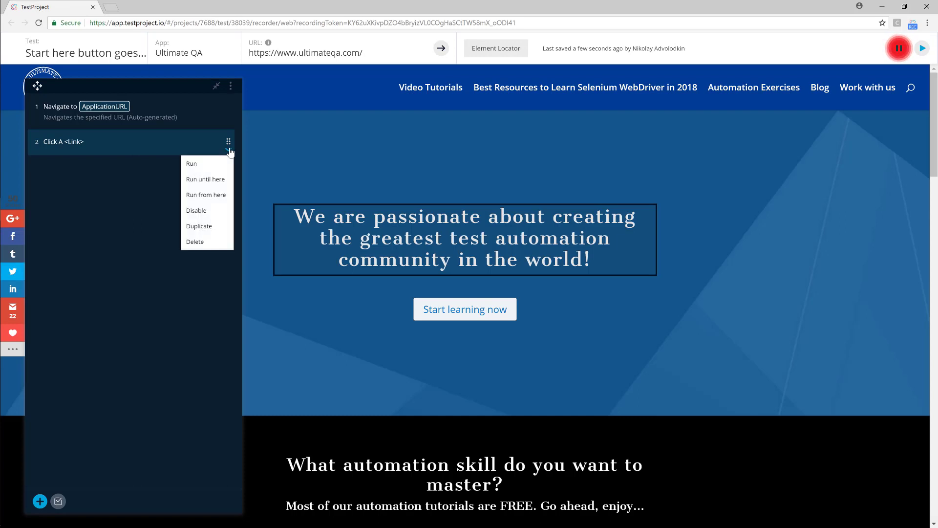
{"action": "left_click", "coordinate": [195, 241]}
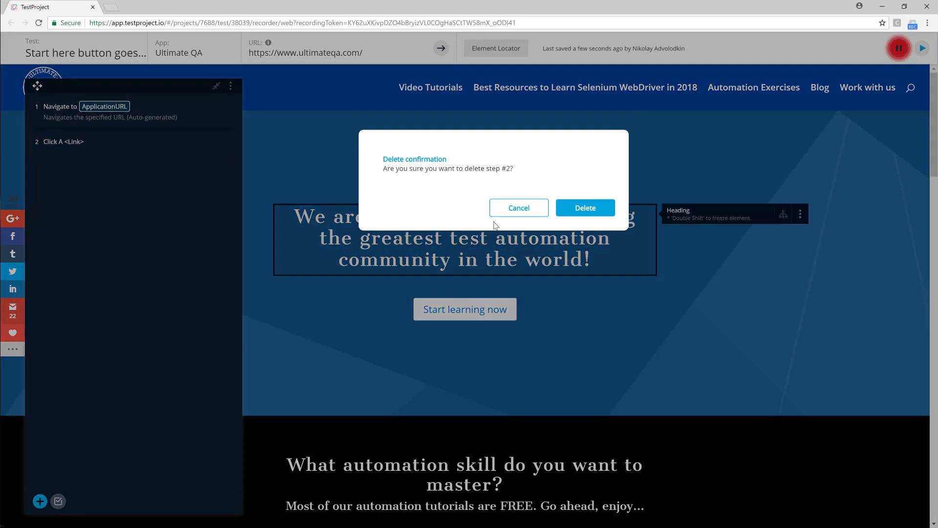
{"action": "left_click", "coordinate": [588, 208]}
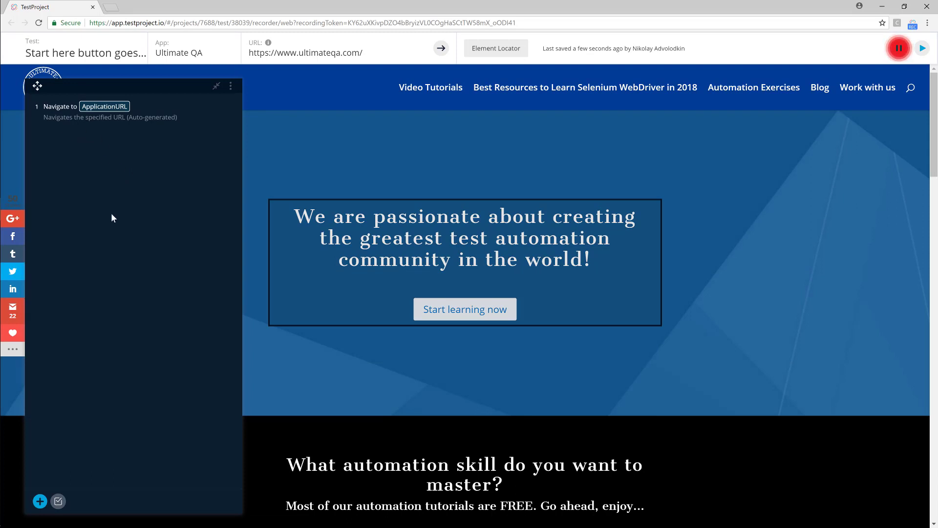
Record following the "Start learning now" link, and start an "Is present?" validation for the list containing the Sign In link.
{"action": "left_click", "coordinate": [449, 309]}
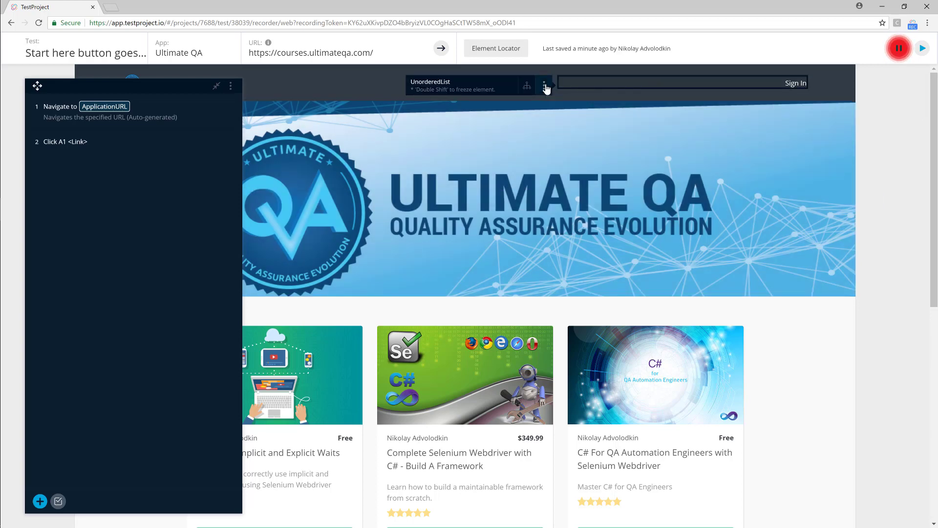
{"action": "left_click", "coordinate": [546, 87]}
{"action": "mouse_move", "coordinate": [554, 113]}
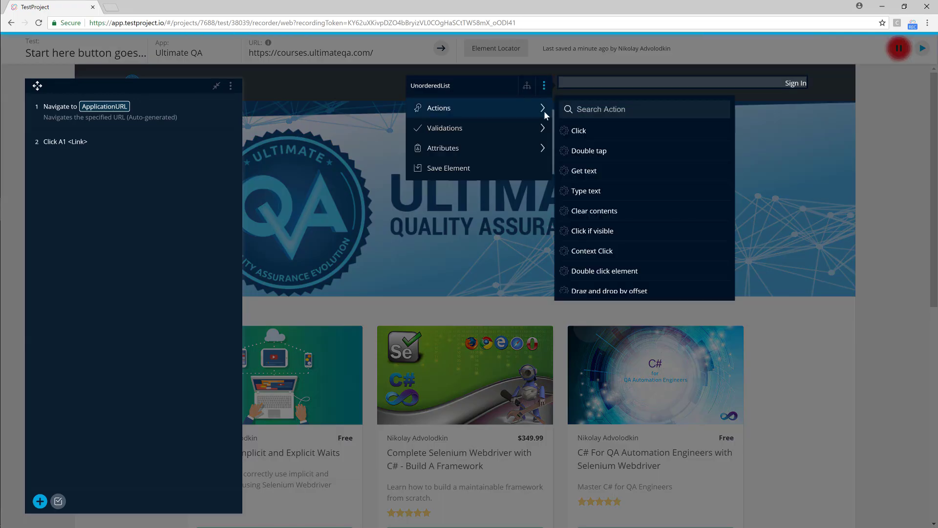
{"action": "mouse_move", "coordinate": [532, 128]}
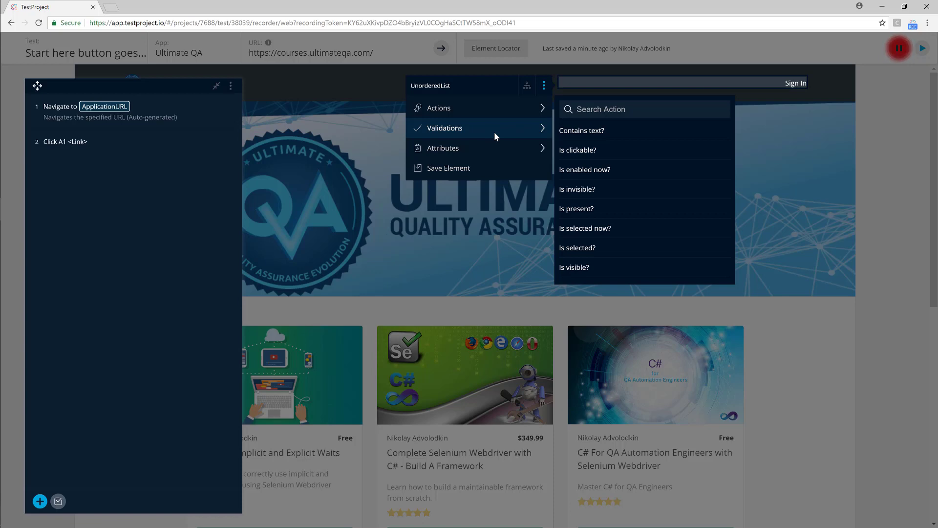
{"action": "left_click", "coordinate": [573, 209]}
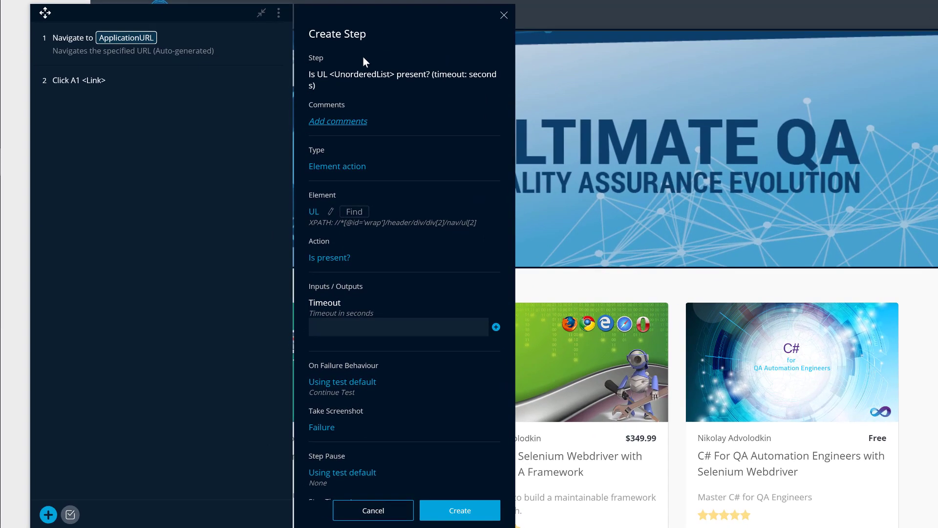
Add the comment "Validate that the Sign In link is present" to the validation step.
{"action": "left_click", "coordinate": [346, 126]}
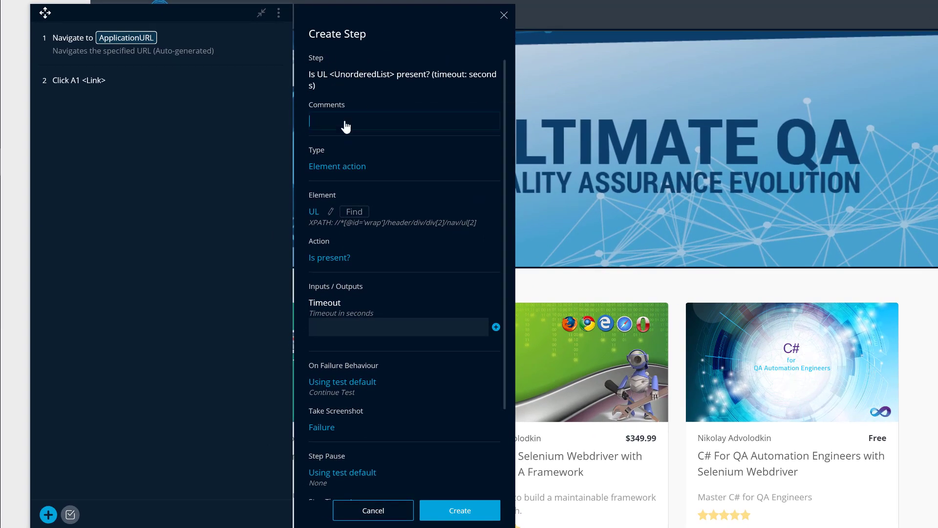
{"action": "type", "text": "Validate that the Si"}
{"action": "key", "text": "BackSpace"}
{"action": "key", "text": "BackSpace"}
{"action": "key", "text": "BackSpace"}
{"action": "key", "text": "BackSpace"}
{"action": "key", "text": "BackSpace"}
{"action": "type", "text": "gn In link is present"}
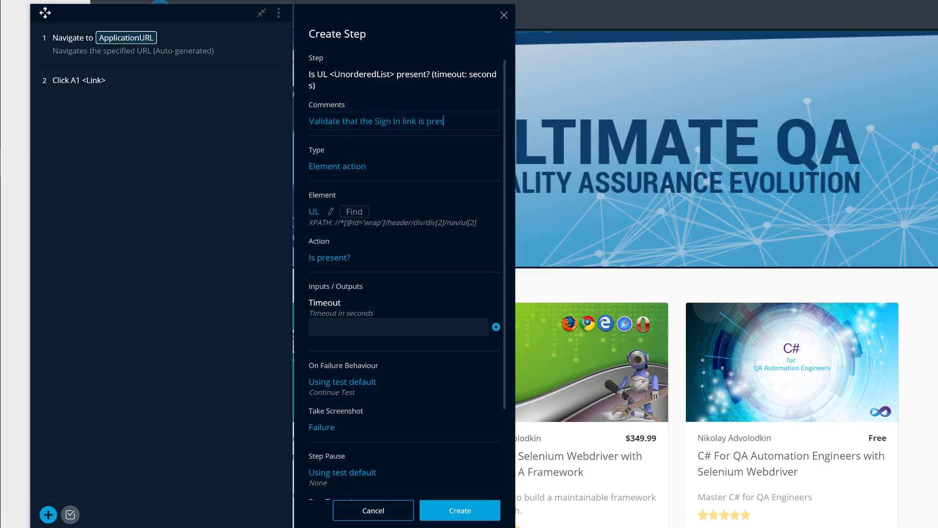
Set the Sign In validation's timeout to 5 seconds and its on-failure behaviour to Fail Test.
{"action": "left_click", "coordinate": [380, 327]}
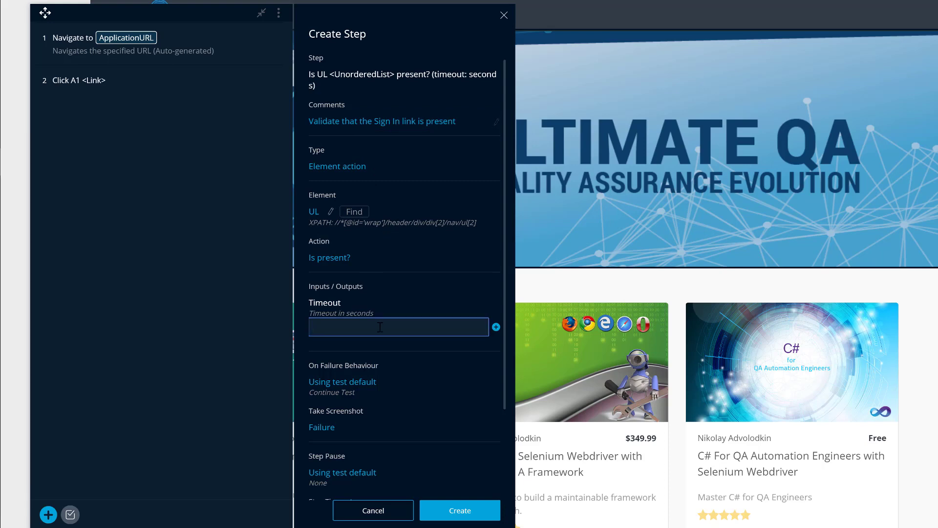
{"action": "type", "text": "5"}
{"action": "scroll", "coordinate": [419, 375], "scroll_direction": "down", "scroll_amount": 2}
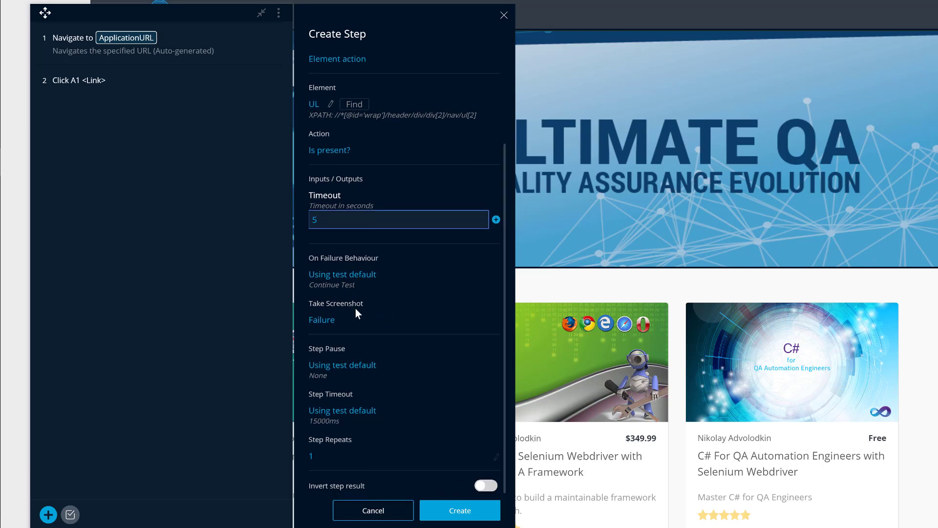
{"action": "left_click", "coordinate": [338, 281]}
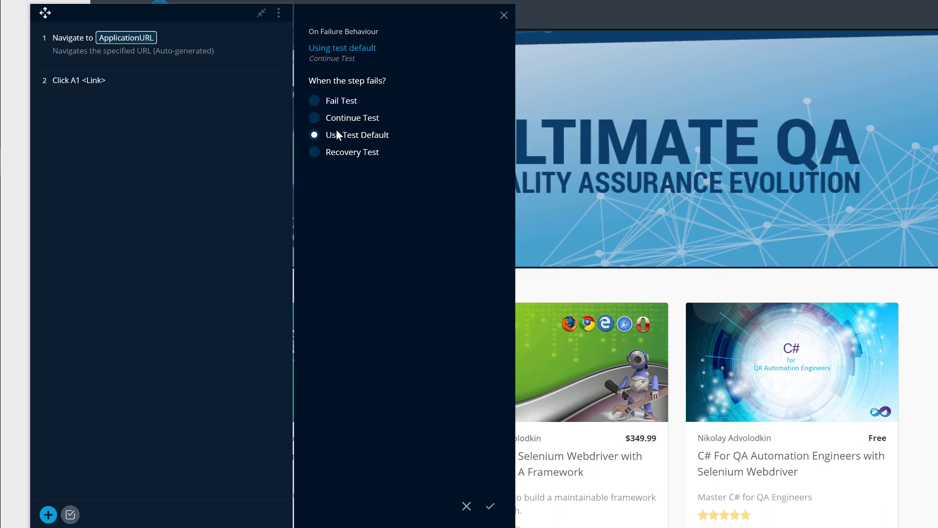
{"action": "left_click", "coordinate": [314, 100]}
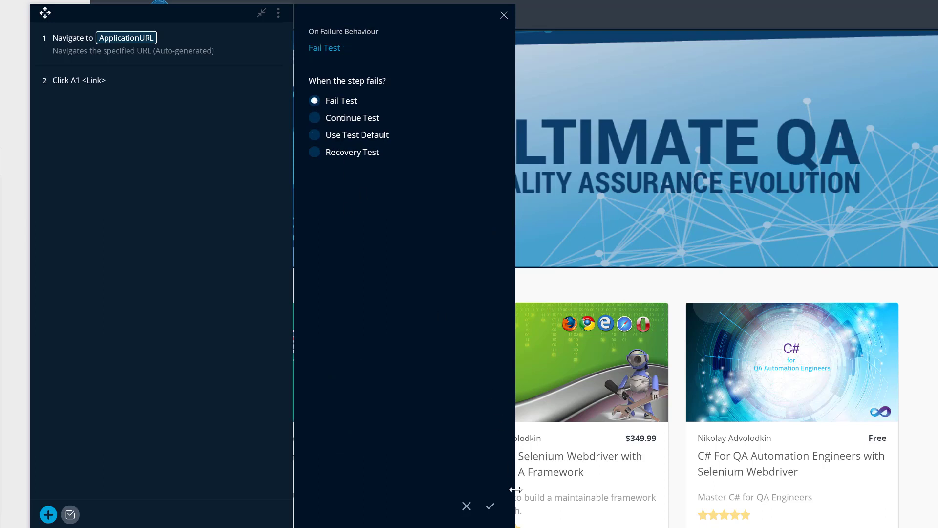
{"action": "left_click", "coordinate": [490, 507]}
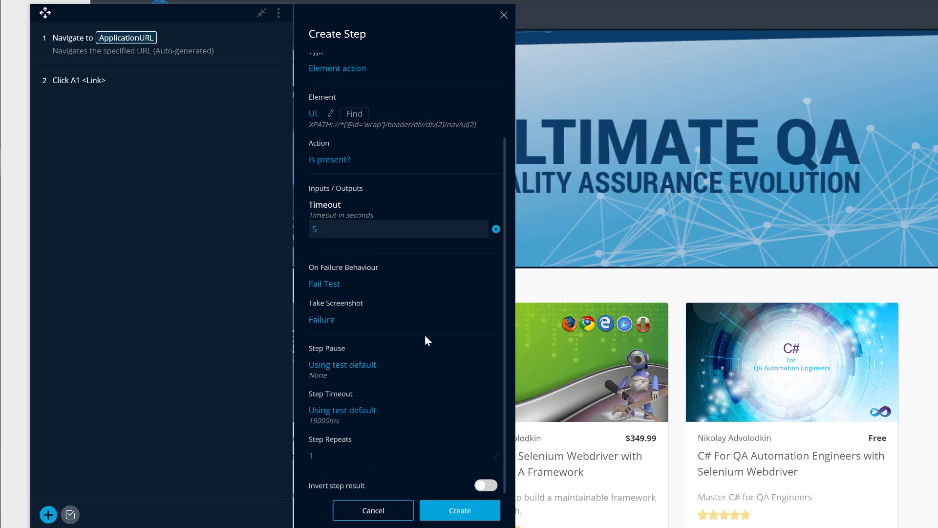
Override the default step timeout with 5000 ms and create the "Is present?" validation step.
{"action": "left_click", "coordinate": [329, 413]}
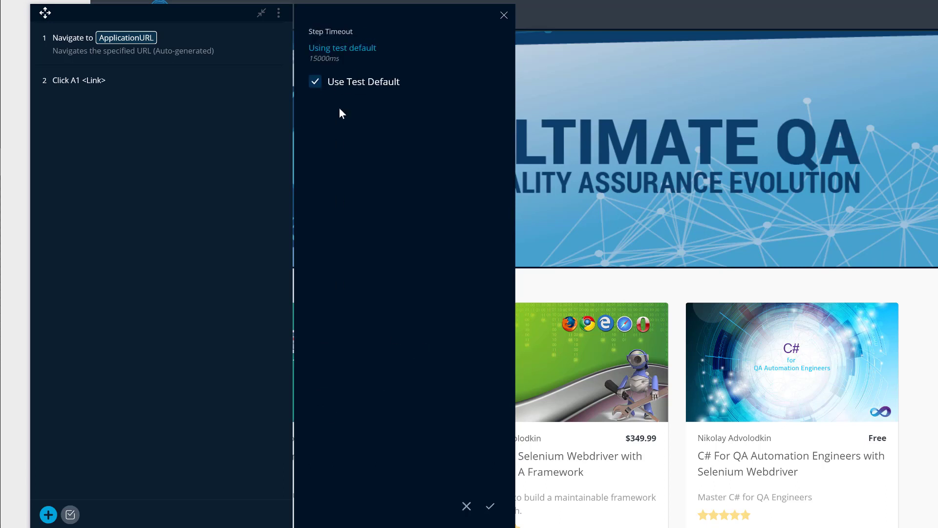
{"action": "left_click", "coordinate": [316, 81]}
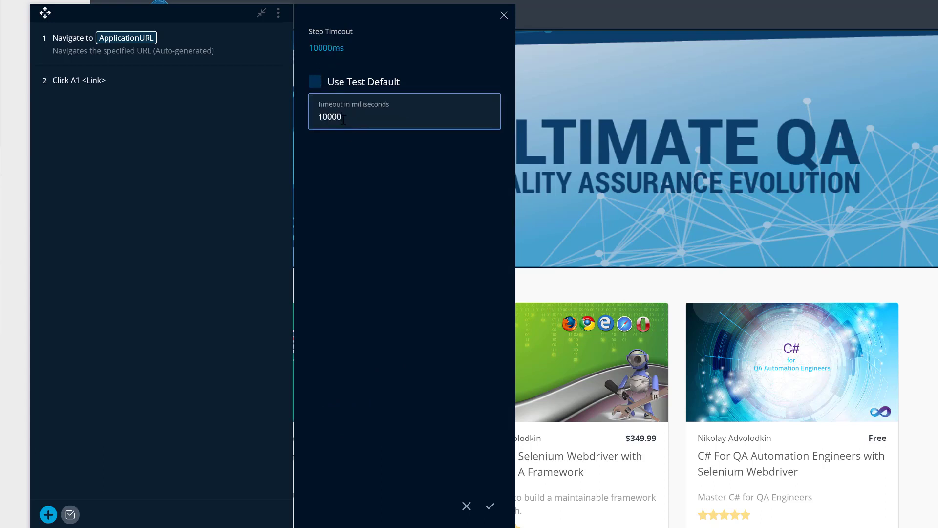
{"action": "double_click", "coordinate": [319, 117]}
{"action": "type", "text": "5000"}
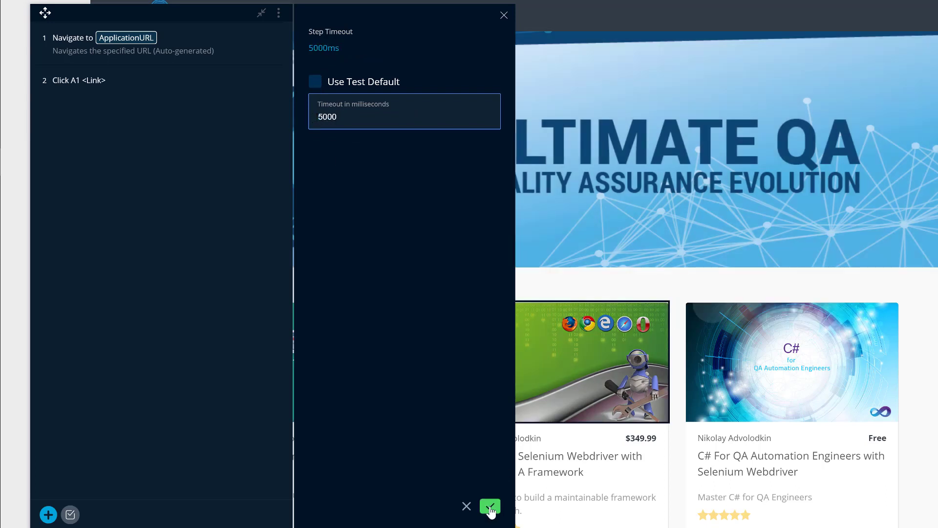
{"action": "left_click", "coordinate": [490, 506]}
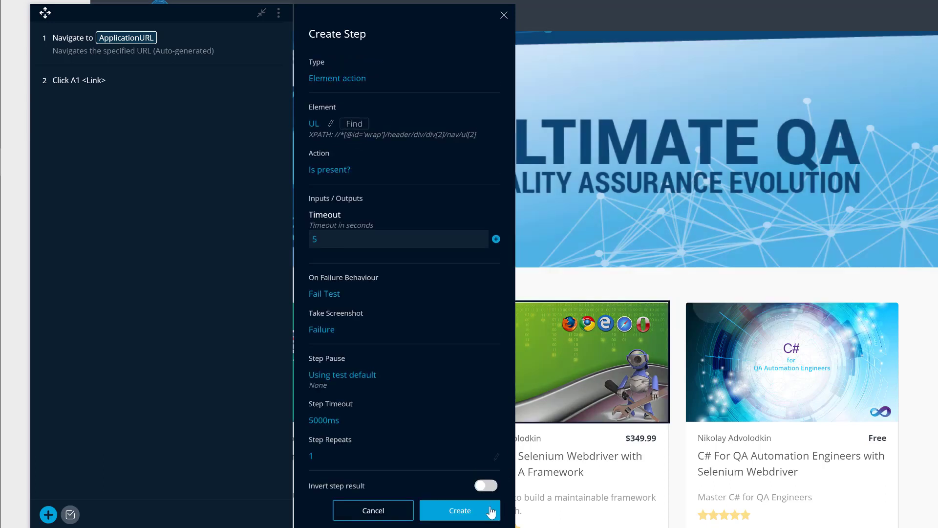
{"action": "left_click", "coordinate": [458, 514]}
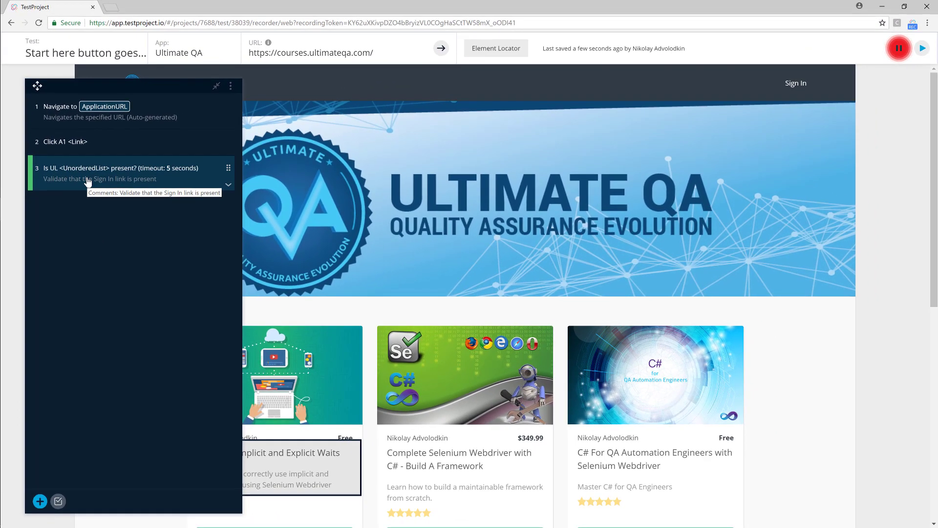
Execute all recorded steps with recording stopped, and close the recorder window.
{"action": "left_click", "coordinate": [898, 49]}
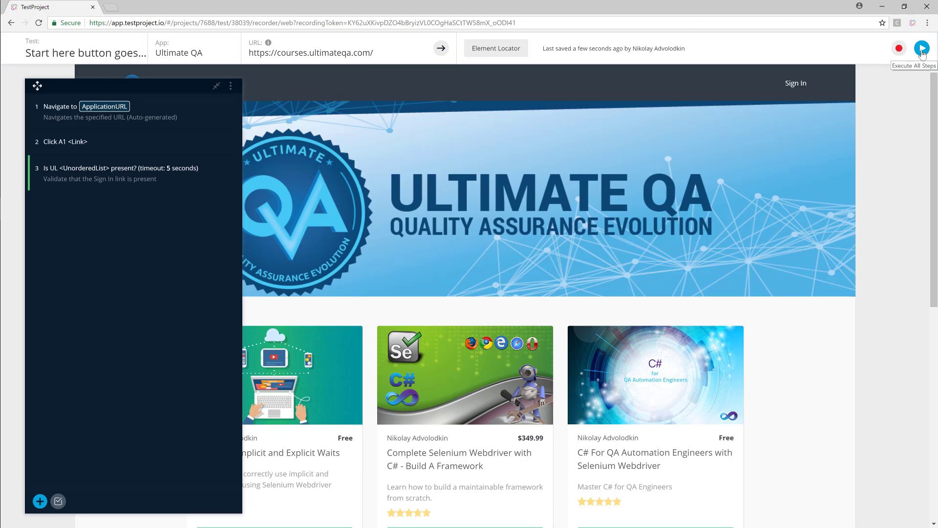
{"action": "left_click", "coordinate": [923, 49]}
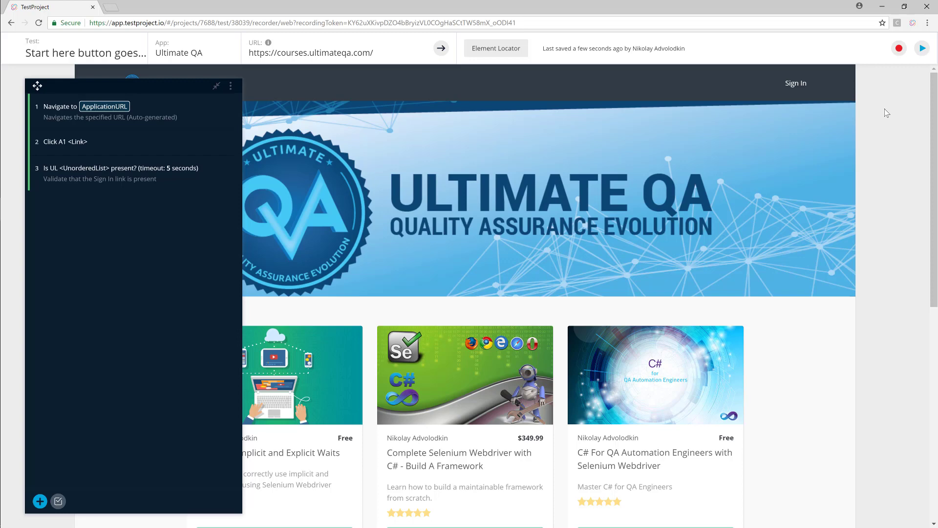
{"action": "left_click", "coordinate": [928, 8]}
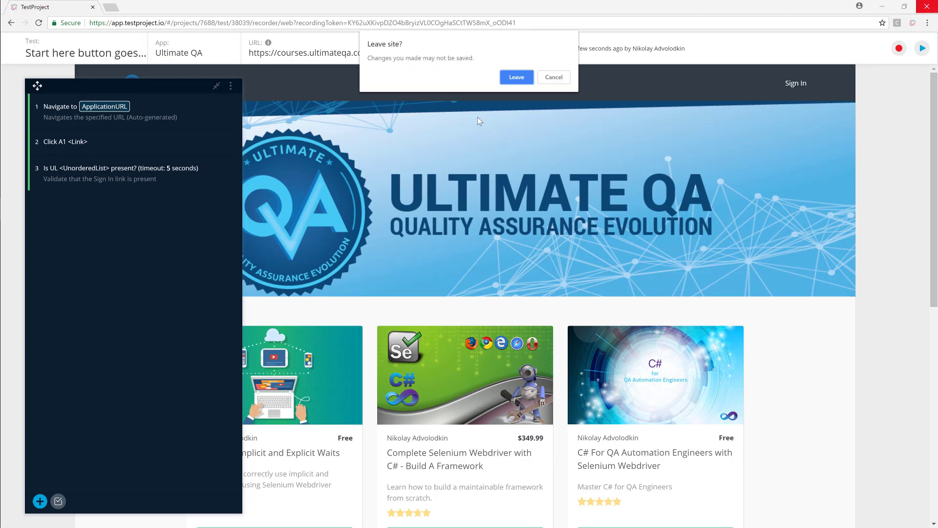
{"action": "left_click", "coordinate": [512, 78]}
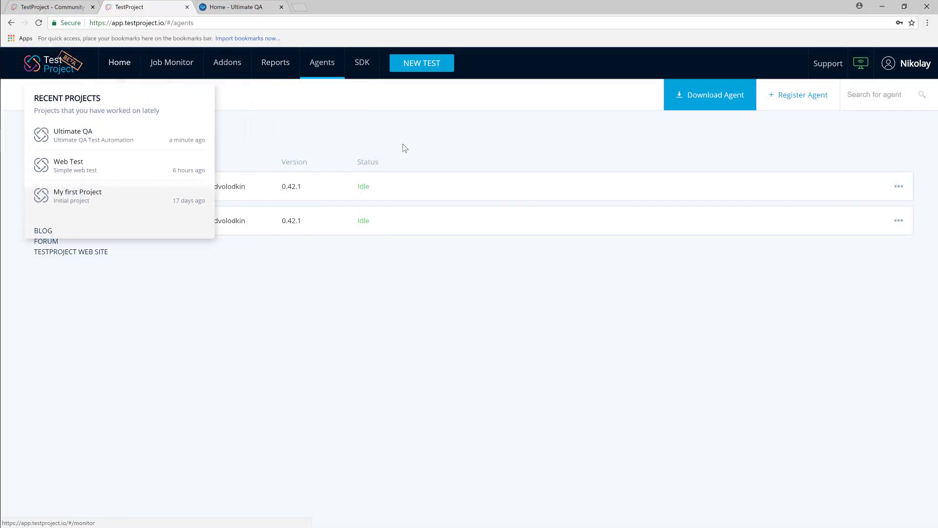
Open the "Start here button goes to correct page" test in the Ultimate QA project to review its steps, and save and exit it.
{"action": "left_click", "coordinate": [123, 67]}
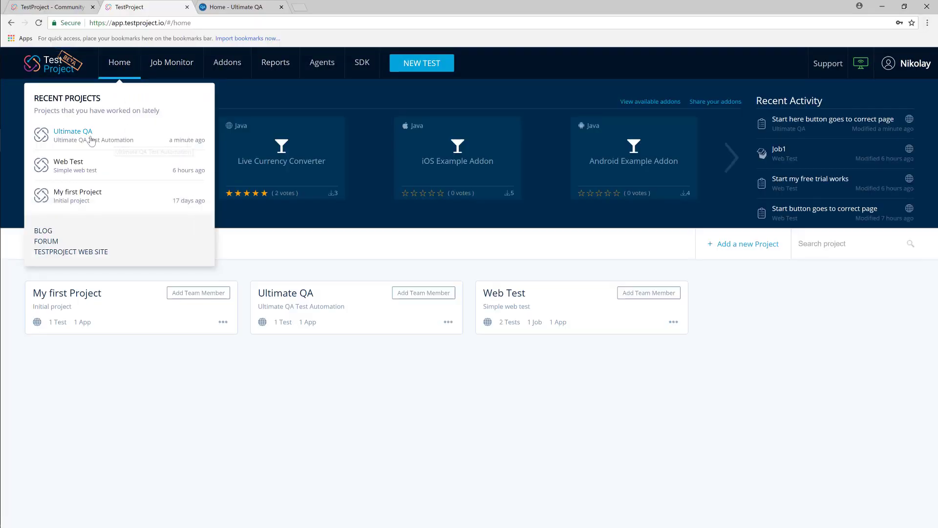
{"action": "left_click", "coordinate": [92, 140]}
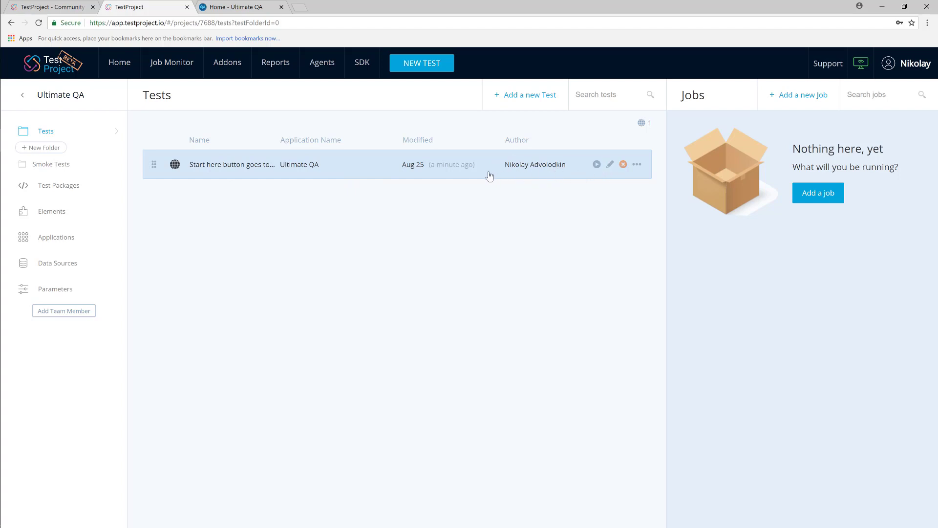
{"action": "left_click", "coordinate": [361, 174]}
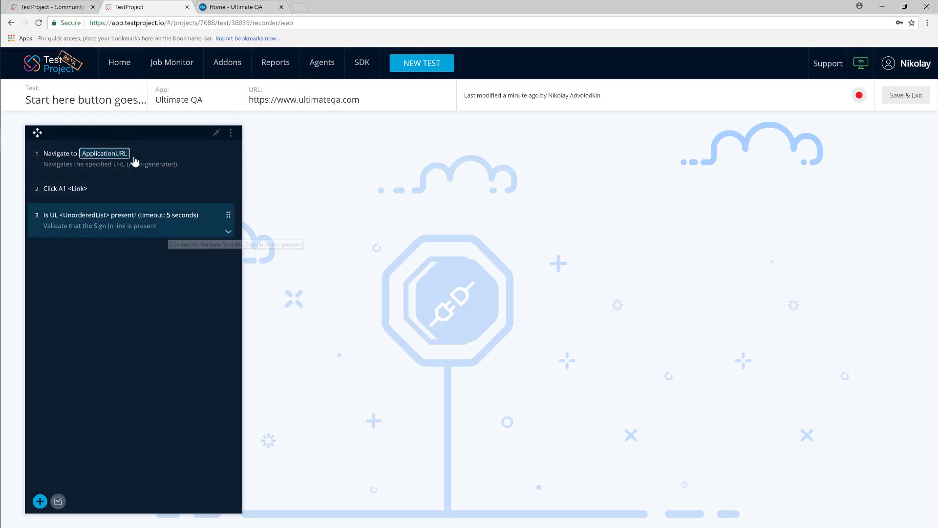
{"action": "left_click", "coordinate": [908, 96]}
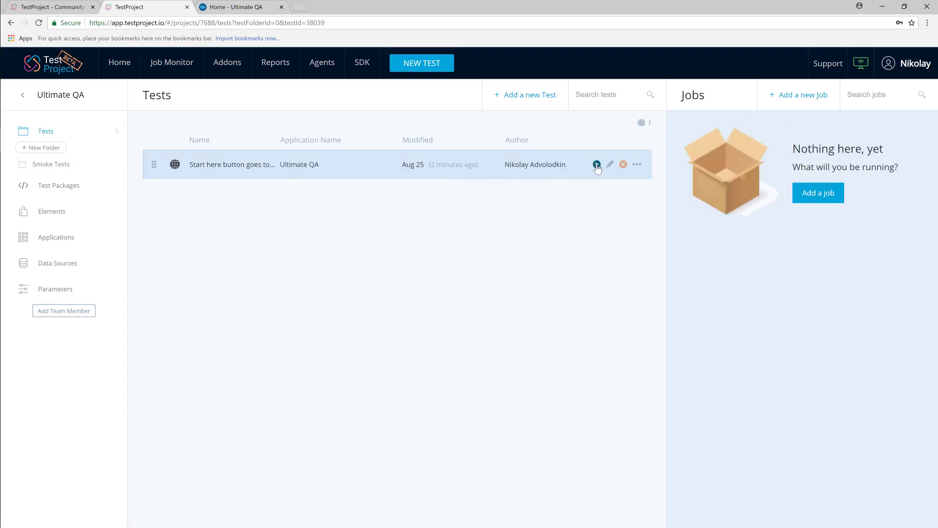
Execute the "Start here button goes to correct page" test in Chrome on the Windows10 agent with the default ApplicationURL.
{"action": "left_click", "coordinate": [598, 165]}
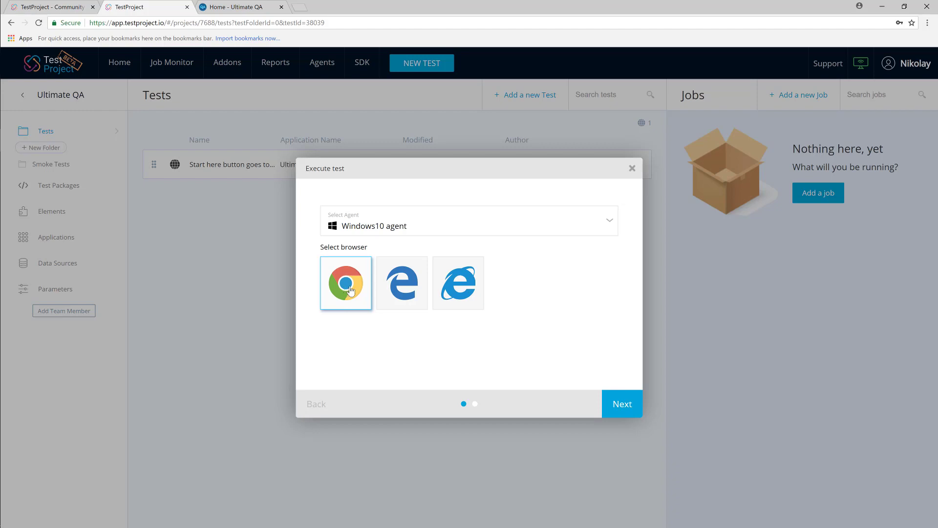
{"action": "left_click", "coordinate": [618, 405]}
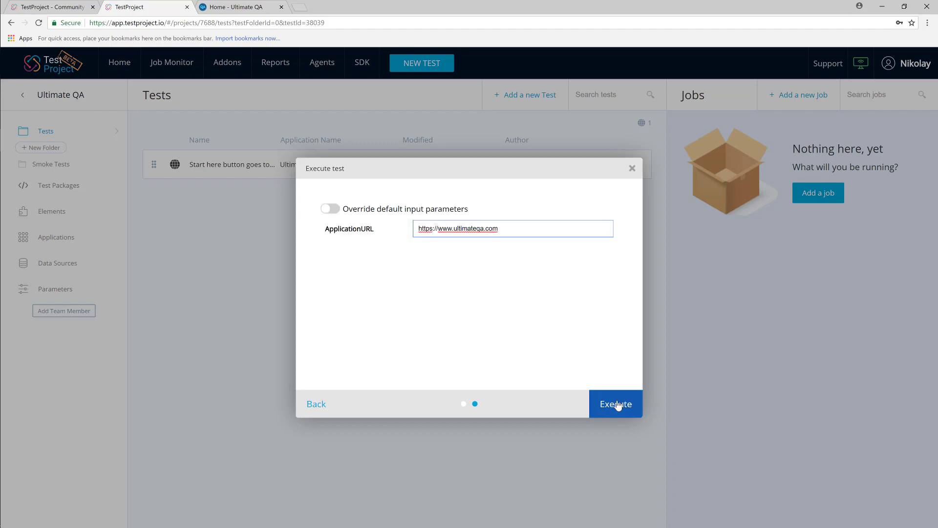
{"action": "left_click", "coordinate": [615, 403]}
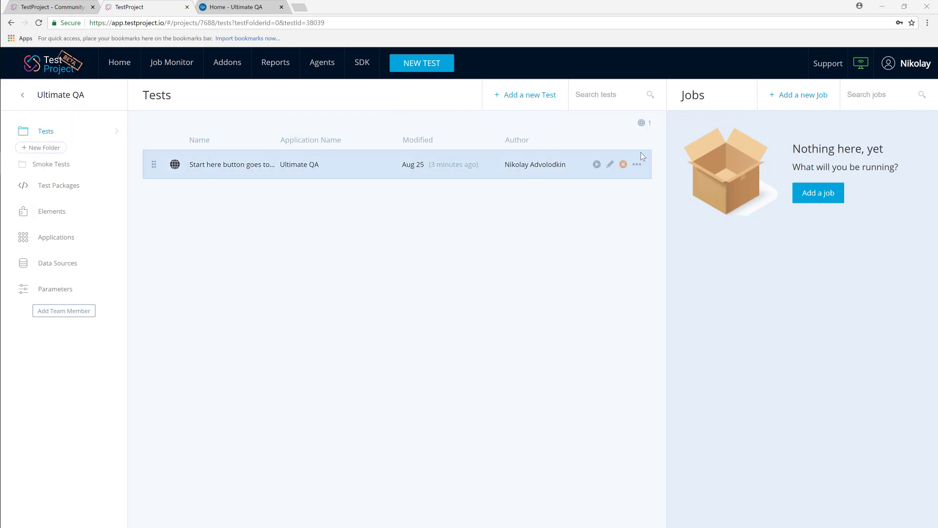
Open the test's reports and examine its latest execution details and step statistics.
{"action": "left_click", "coordinate": [637, 165]}
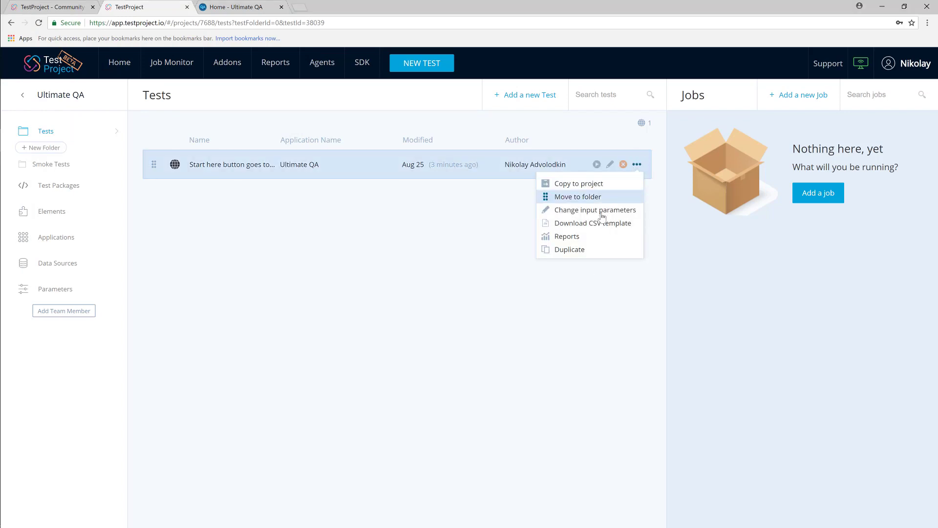
{"action": "left_click", "coordinate": [576, 240]}
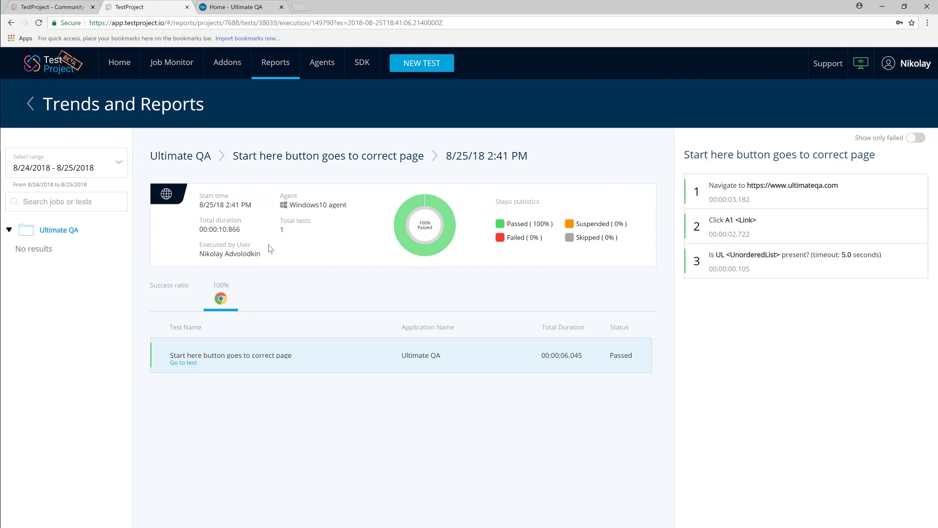
{"action": "mouse_move", "coordinate": [454, 227]}
Review the overall Trends and Reports dashboard, including the Velocity, Distribution, Platforms, Trends and Targets charts.
{"action": "left_click", "coordinate": [31, 108]}
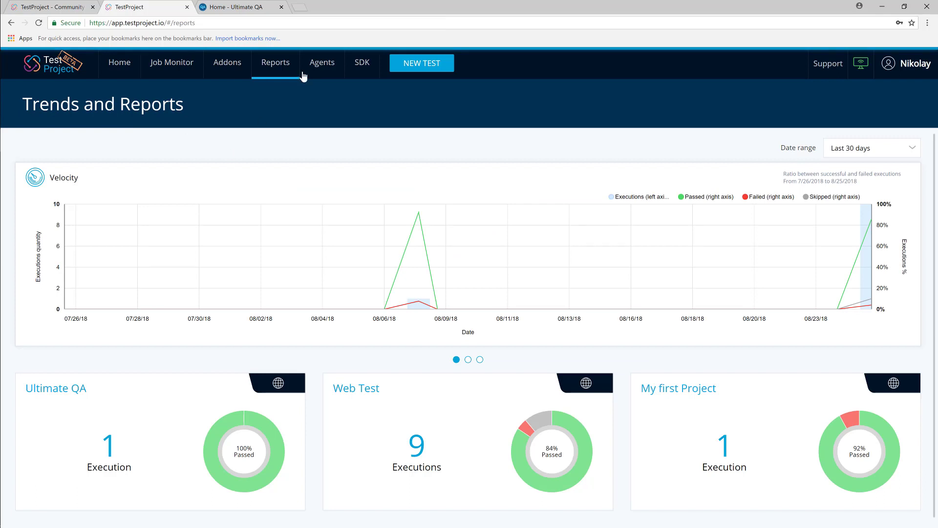
{"action": "mouse_move", "coordinate": [273, 73]}
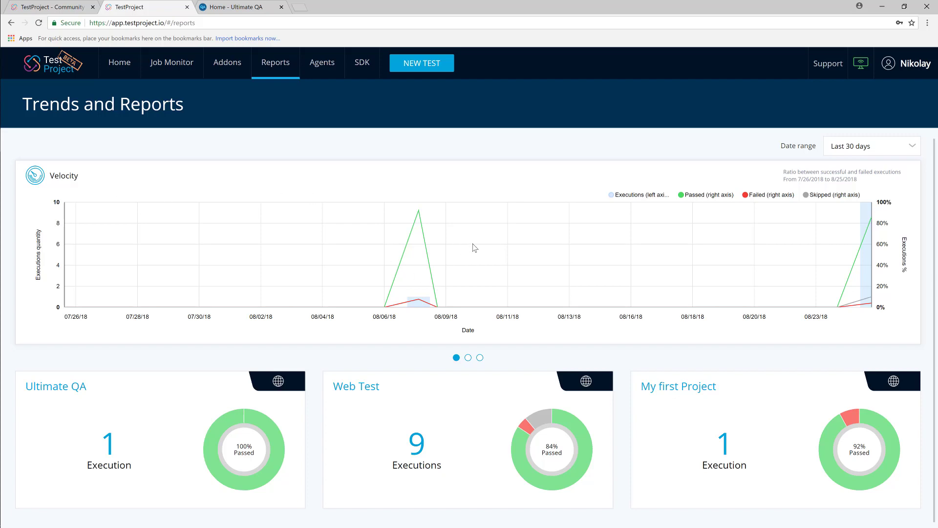
{"action": "mouse_move", "coordinate": [421, 305]}
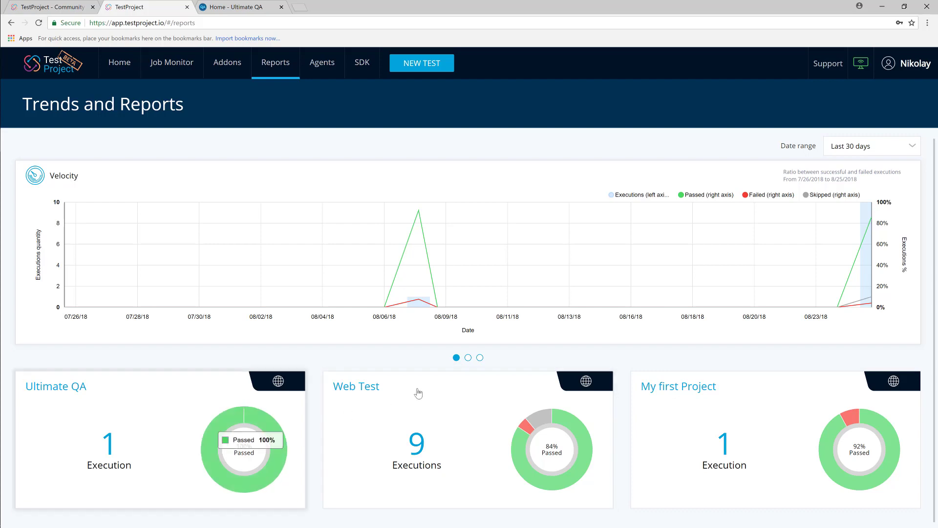
{"action": "left_click", "coordinate": [468, 358]}
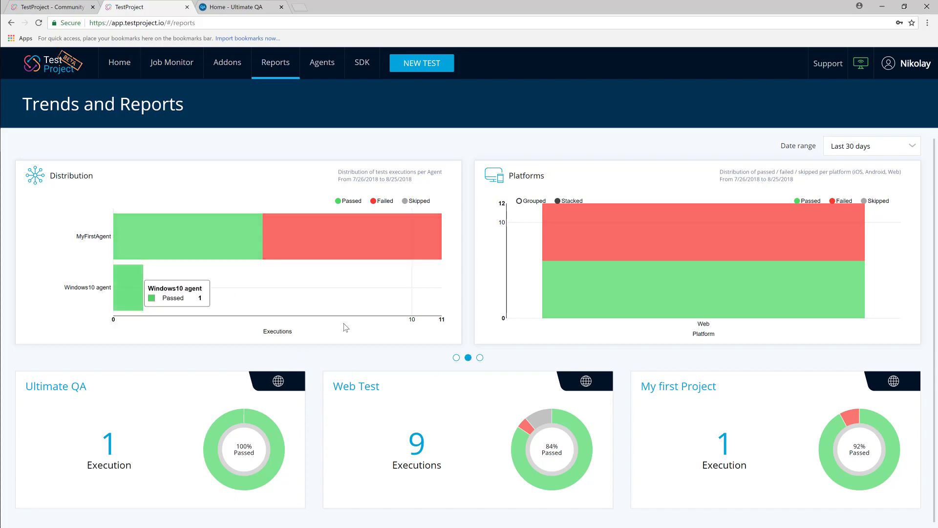
{"action": "left_click", "coordinate": [480, 359]}
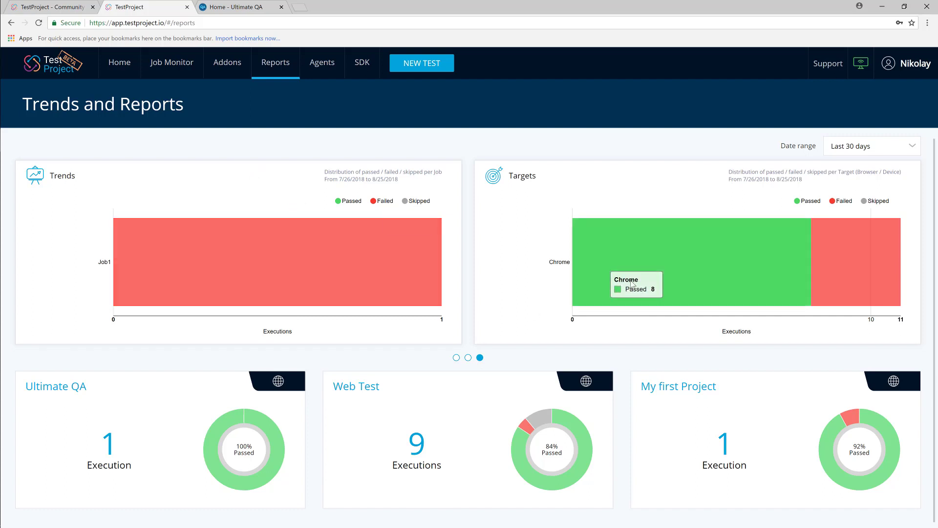
{"action": "mouse_move", "coordinate": [866, 257]}
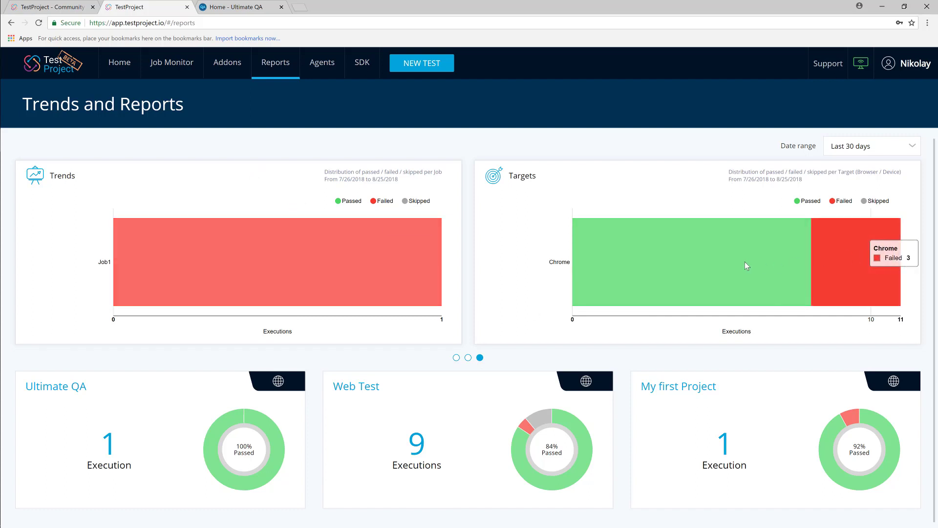
{"action": "mouse_move", "coordinate": [745, 262]}
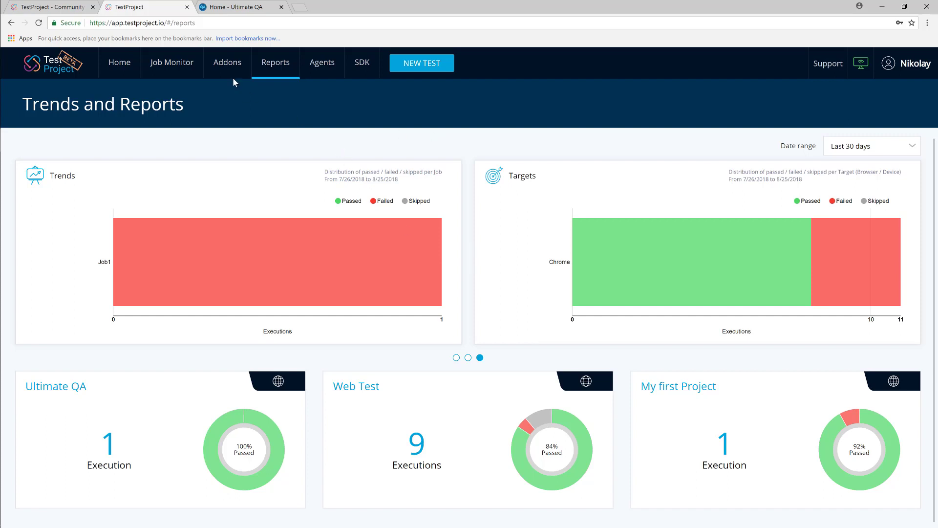
Move the start button test in the Ultimate QA project into the Smoke Tests folder and open that folder.
{"action": "mouse_move", "coordinate": [117, 67]}
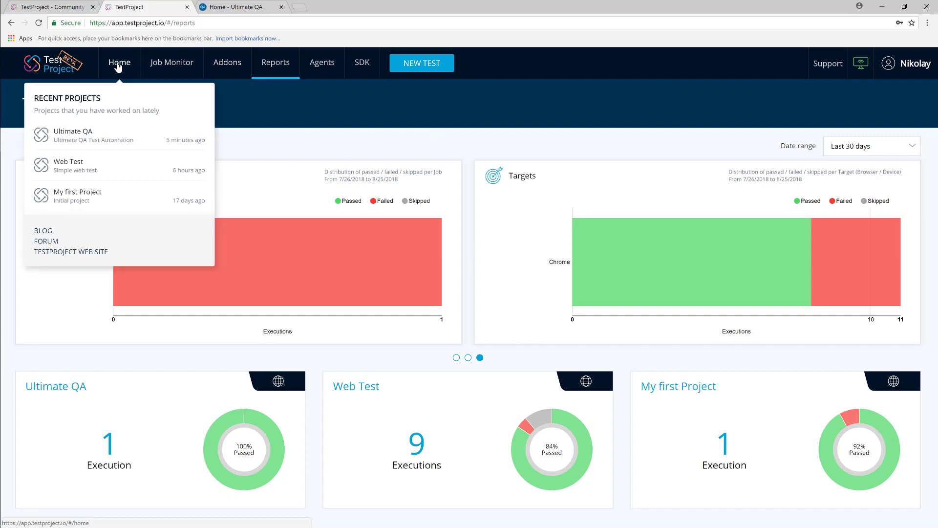
{"action": "left_click", "coordinate": [108, 142]}
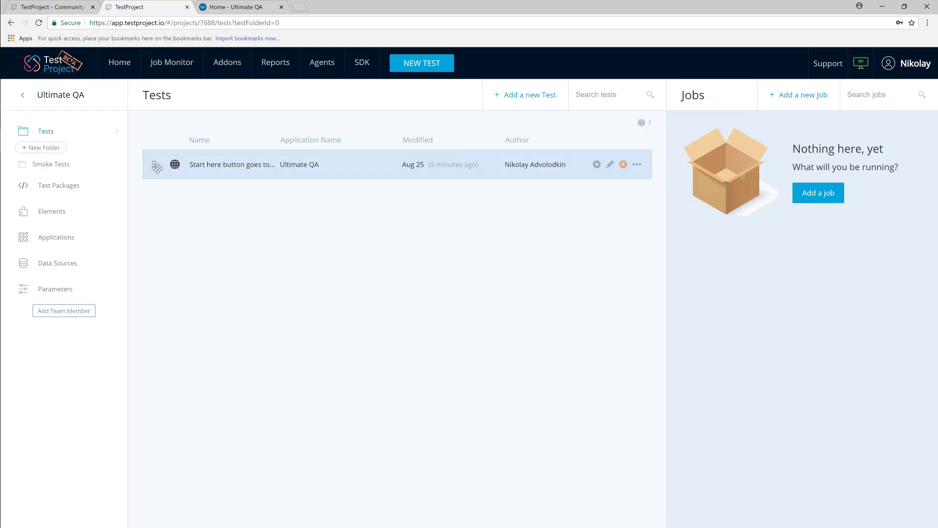
{"action": "left_click_drag", "start_coordinate": [156, 168], "coordinate": [57, 169]}
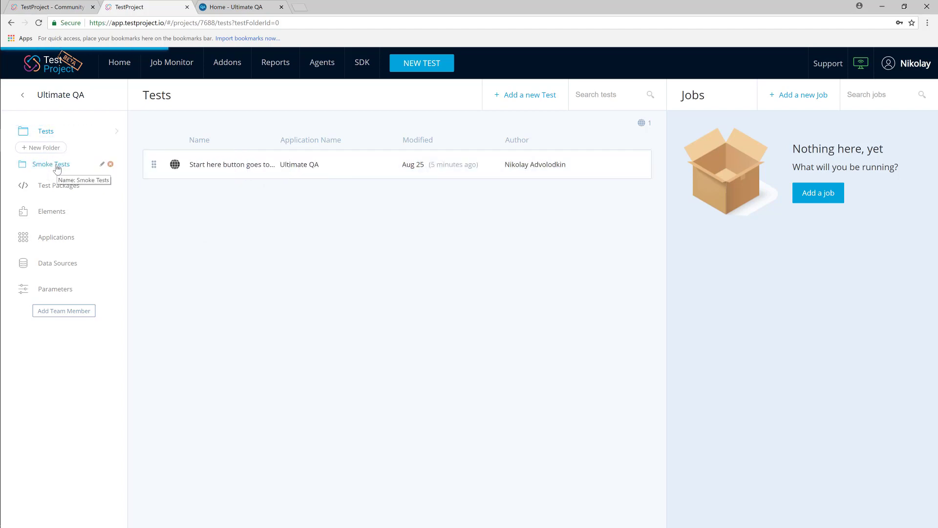
{"action": "left_click", "coordinate": [57, 169]}
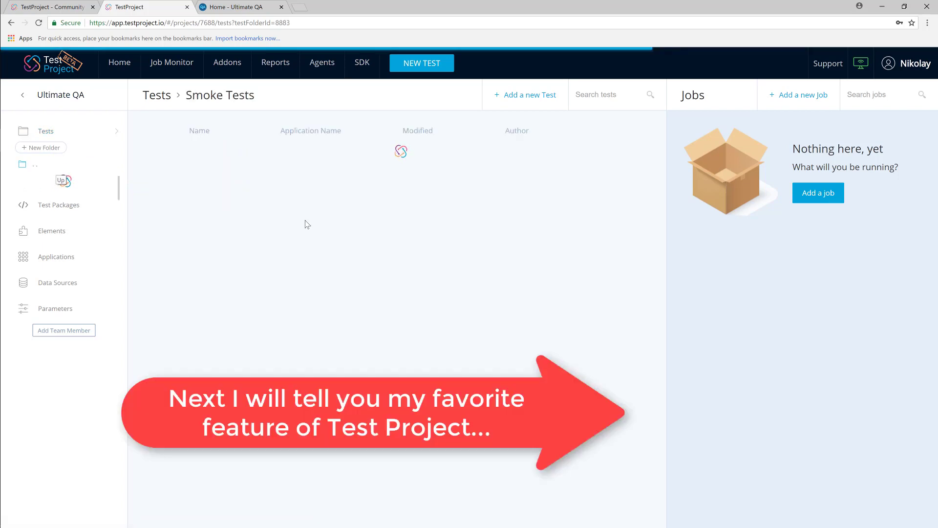